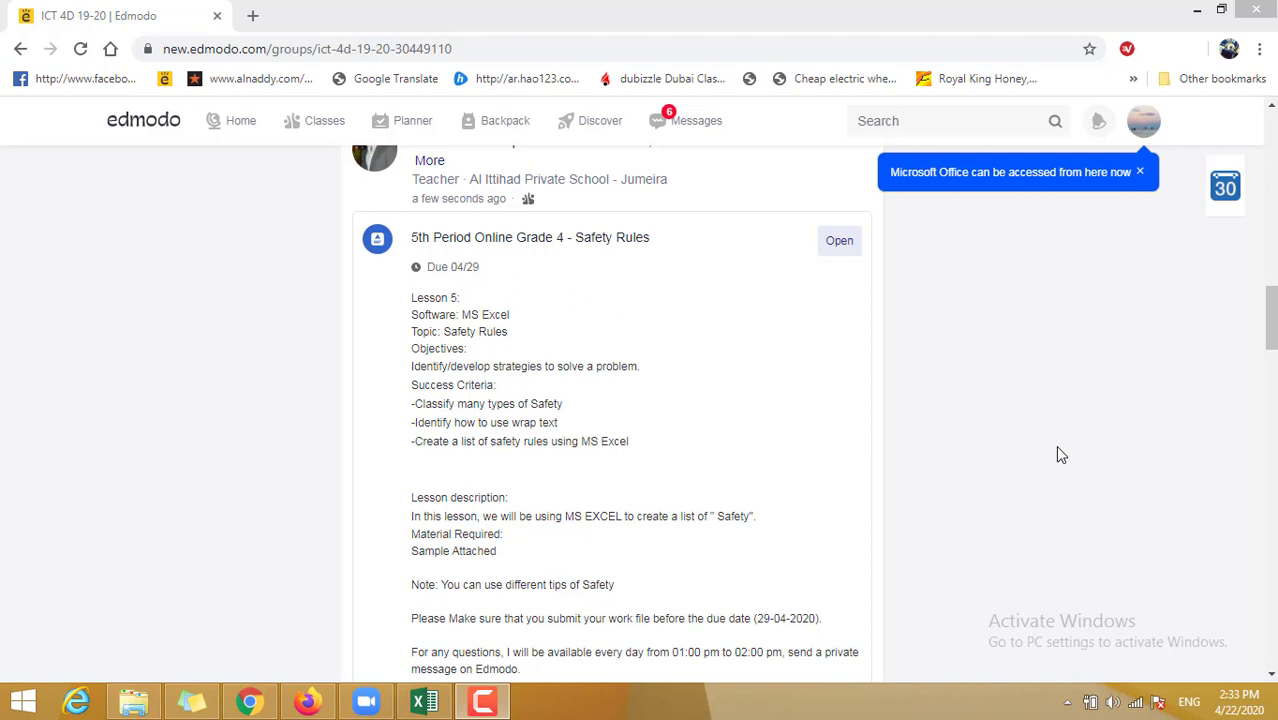
- Bring the Exercise 2 workbook to the front in Excel
click(484, 703)
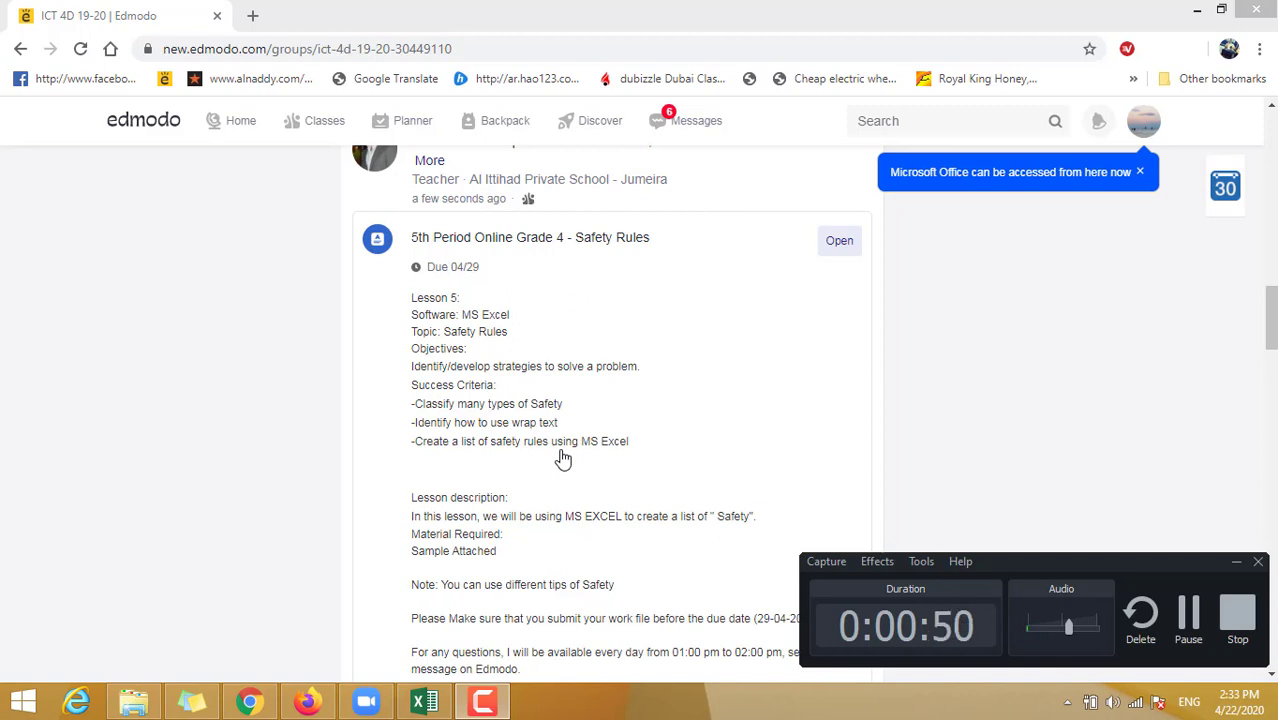
click(1188, 614)
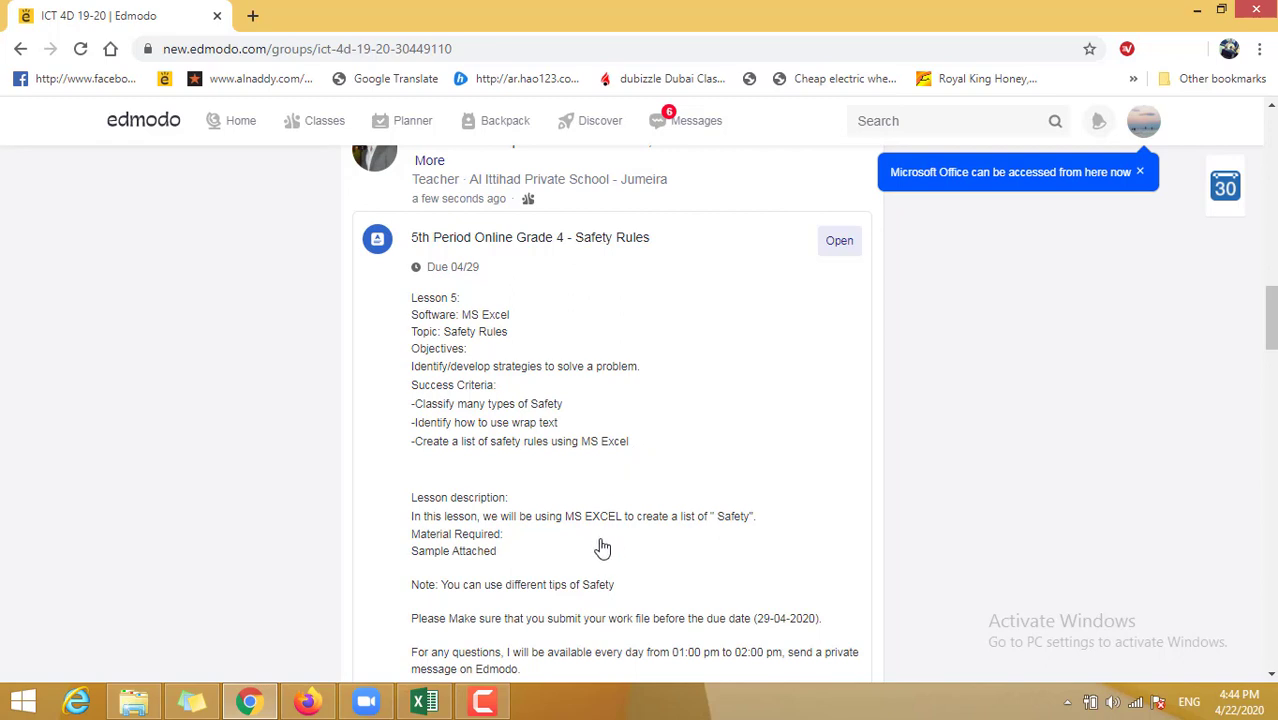
scroll(602, 547, down, 2)
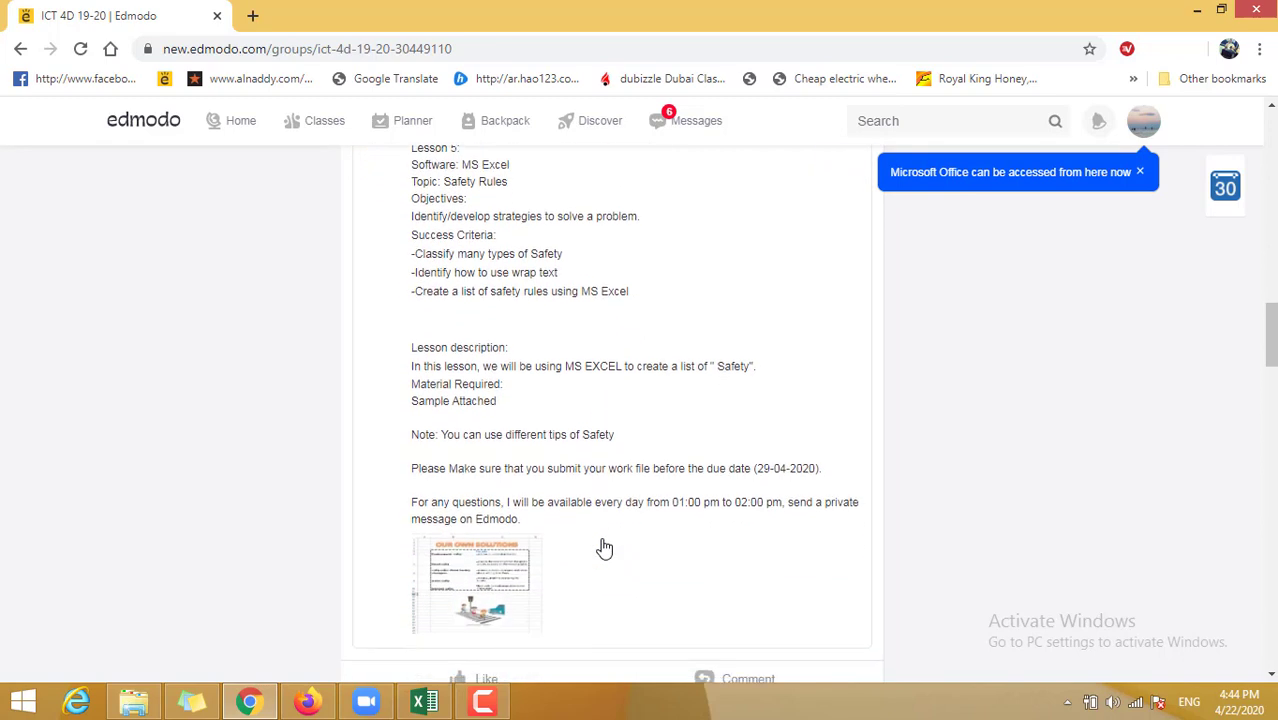
mouse_move(428, 706)
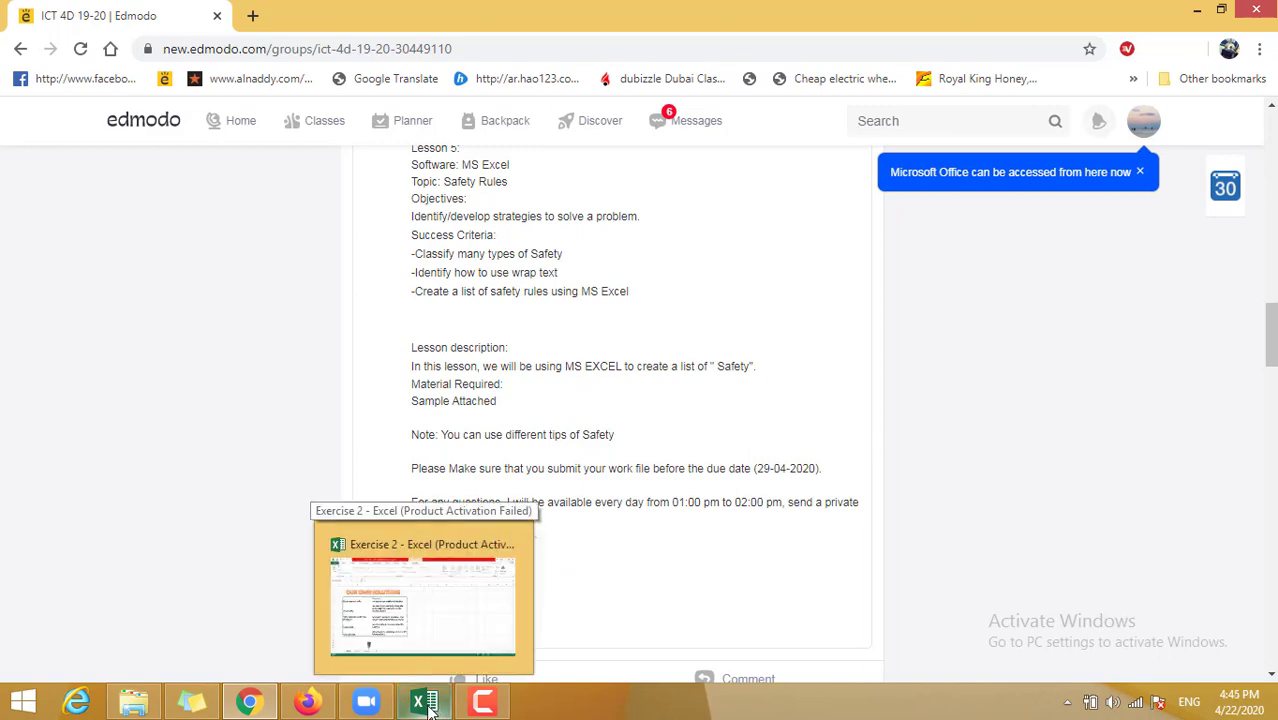
click(428, 706)
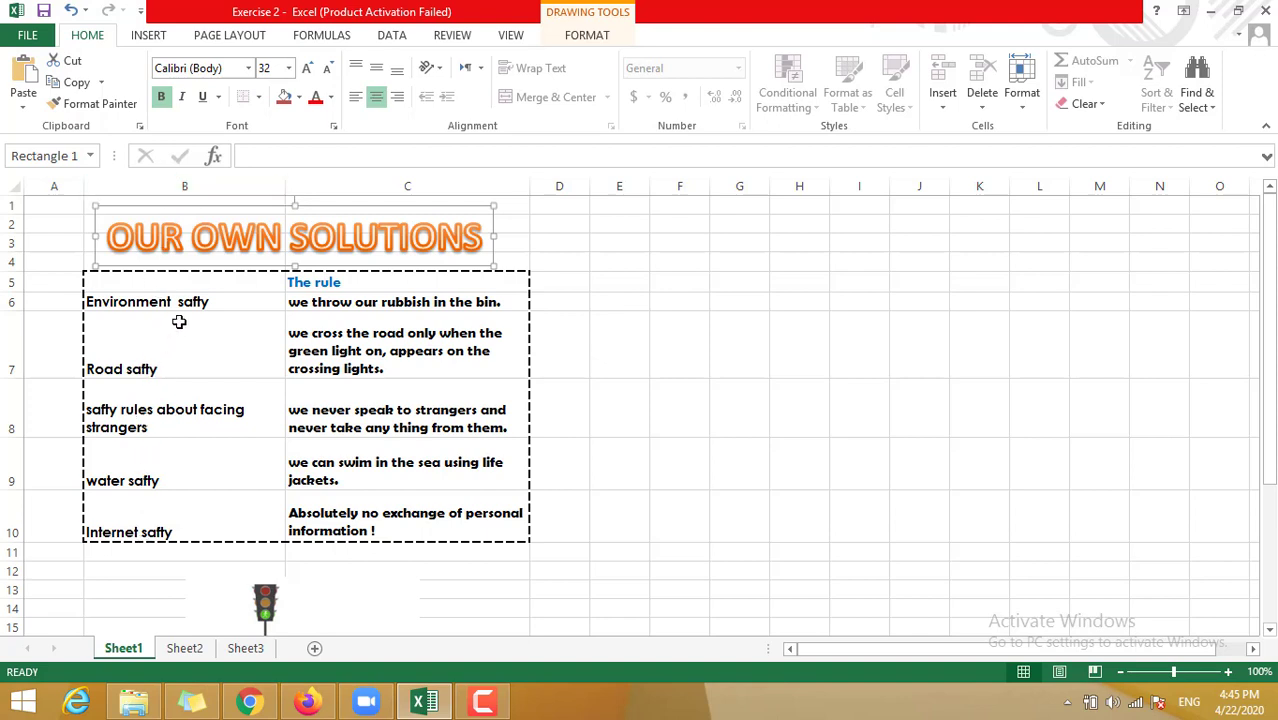
- Review the Road, facing strangers, water and Internet safety entries in column B
click(190, 362)
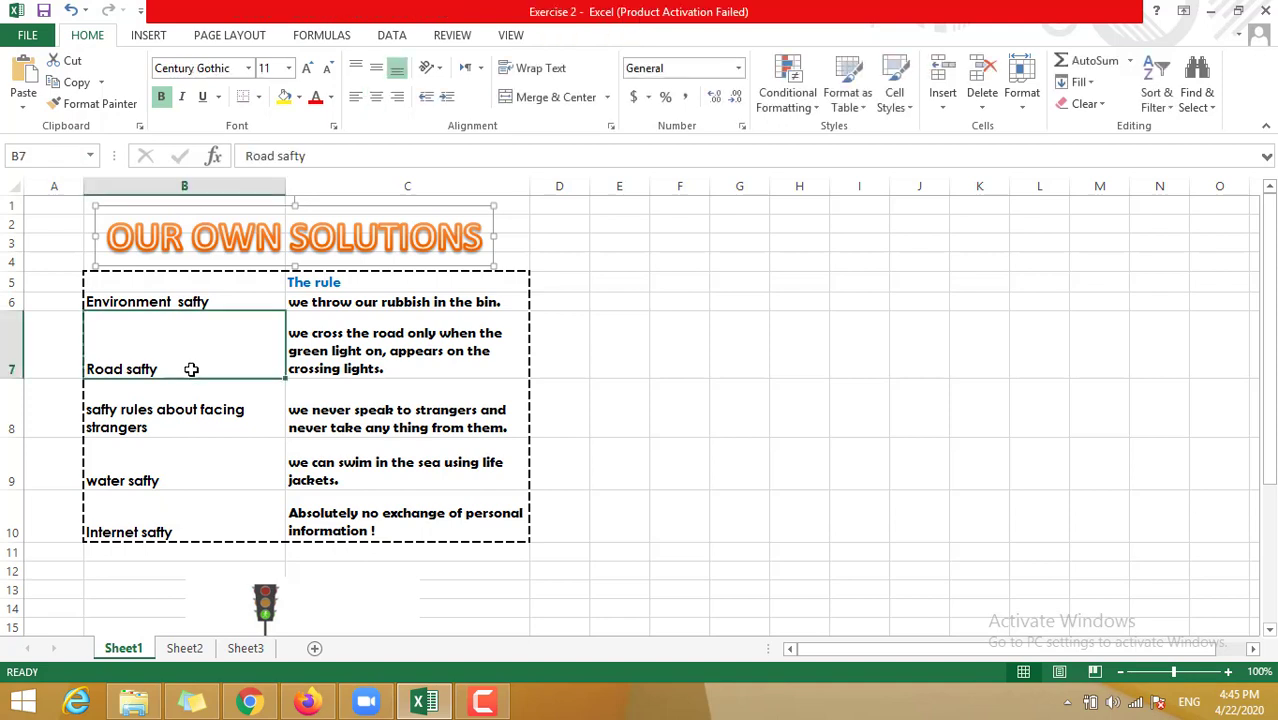
click(184, 409)
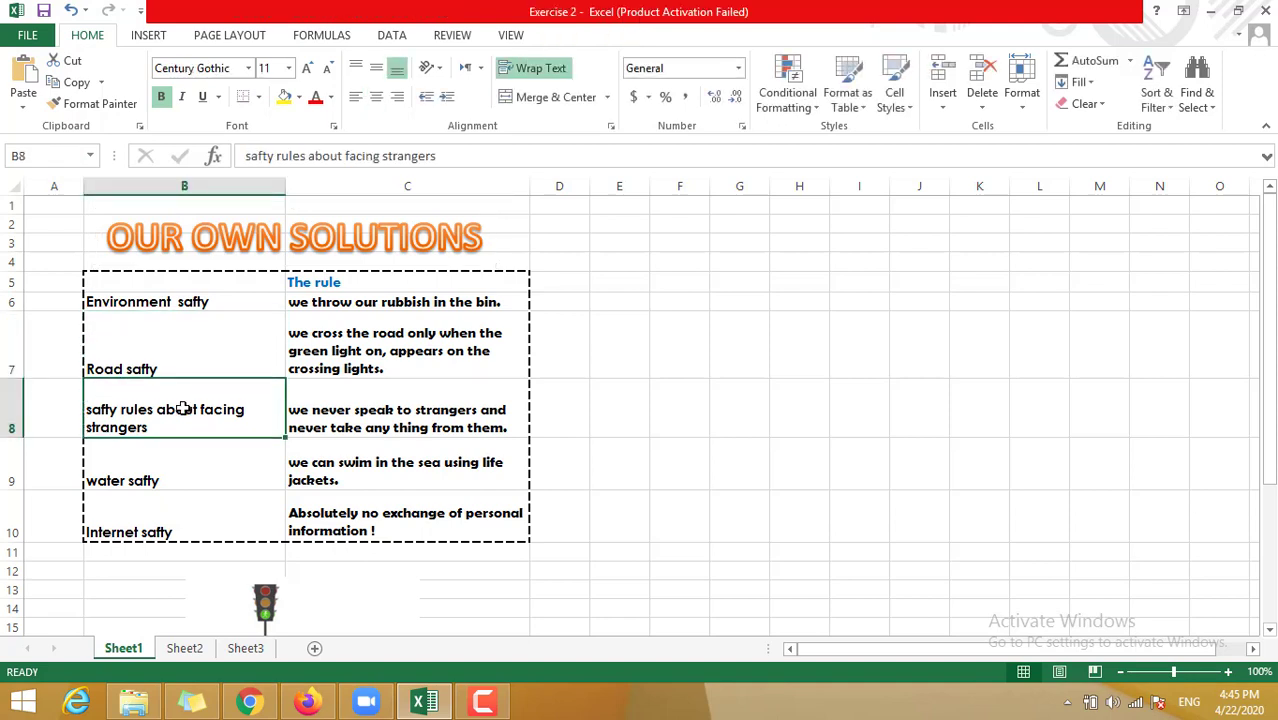
click(165, 472)
click(162, 513)
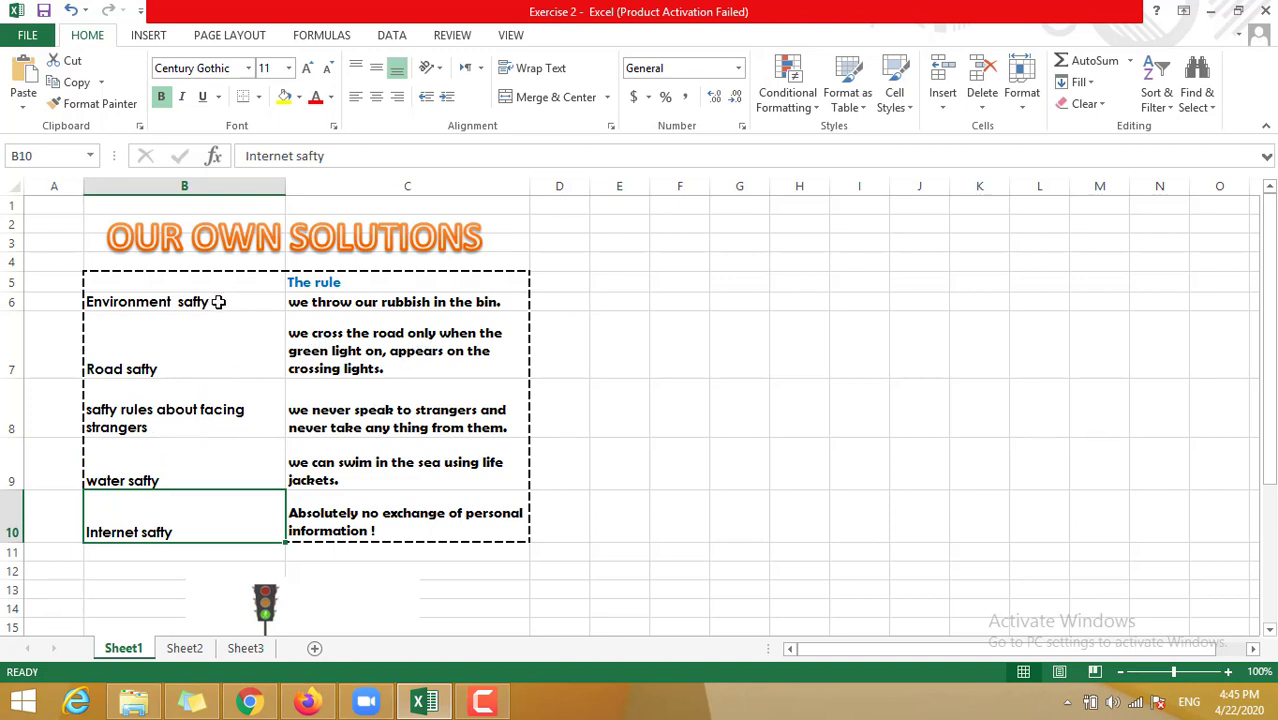
- Copy the safety rules table B6:C10 from Sheet1
drag(180, 301, 358, 505)
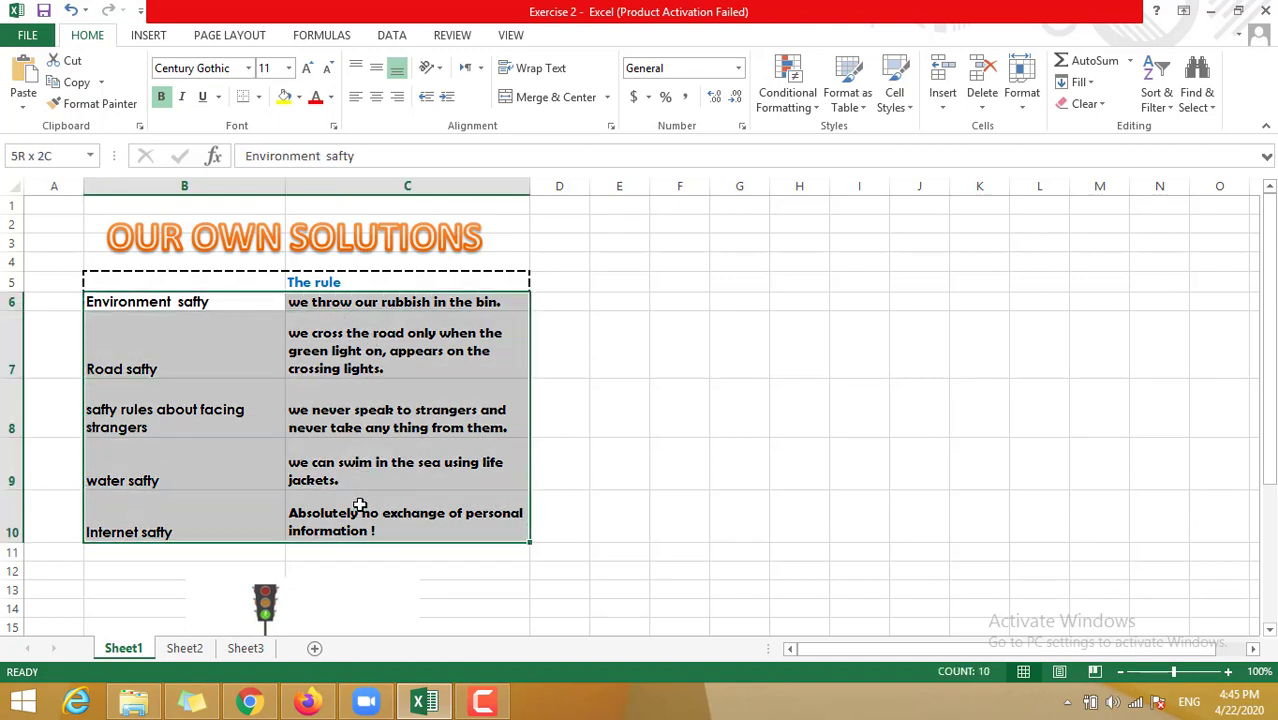
right_click(359, 505)
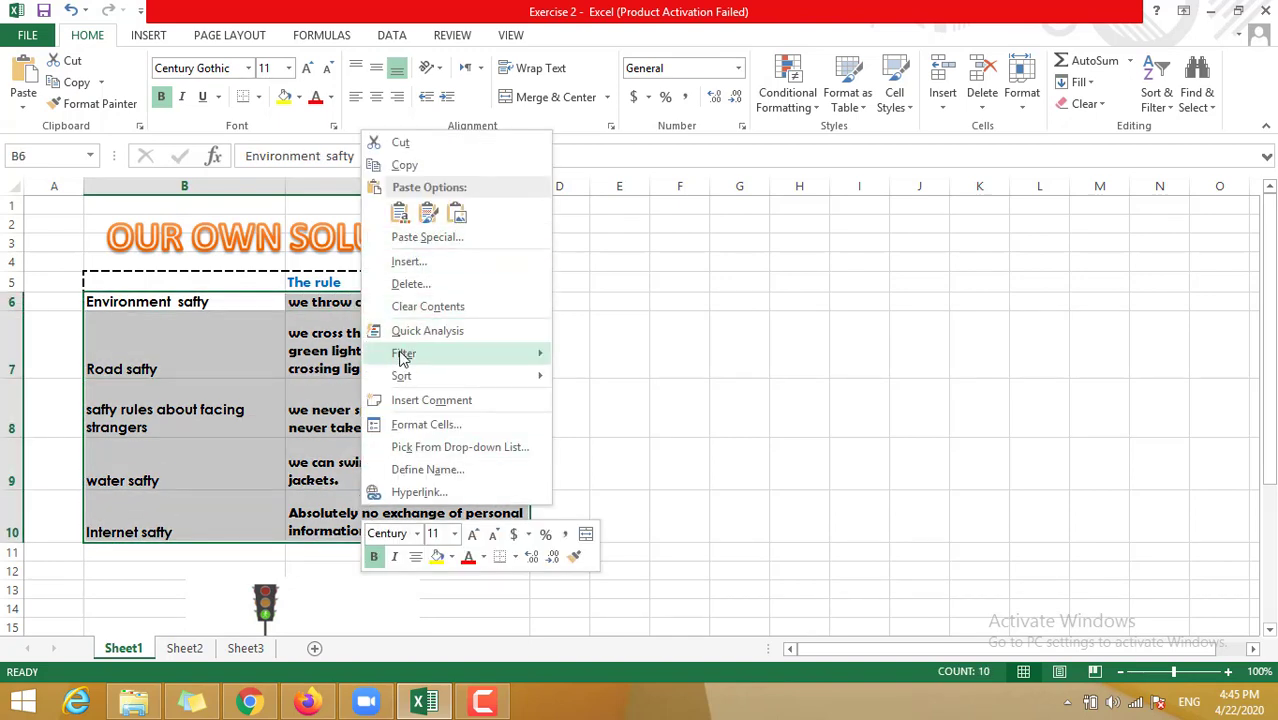
click(417, 167)
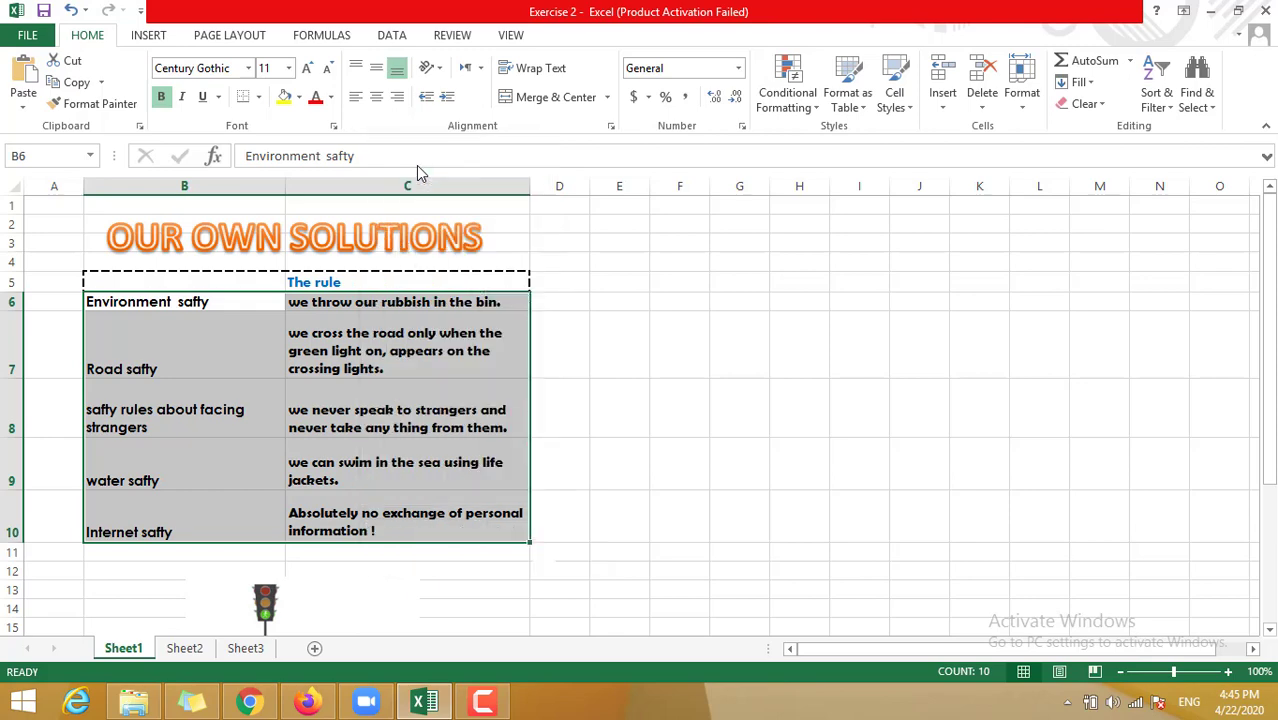
click(203, 652)
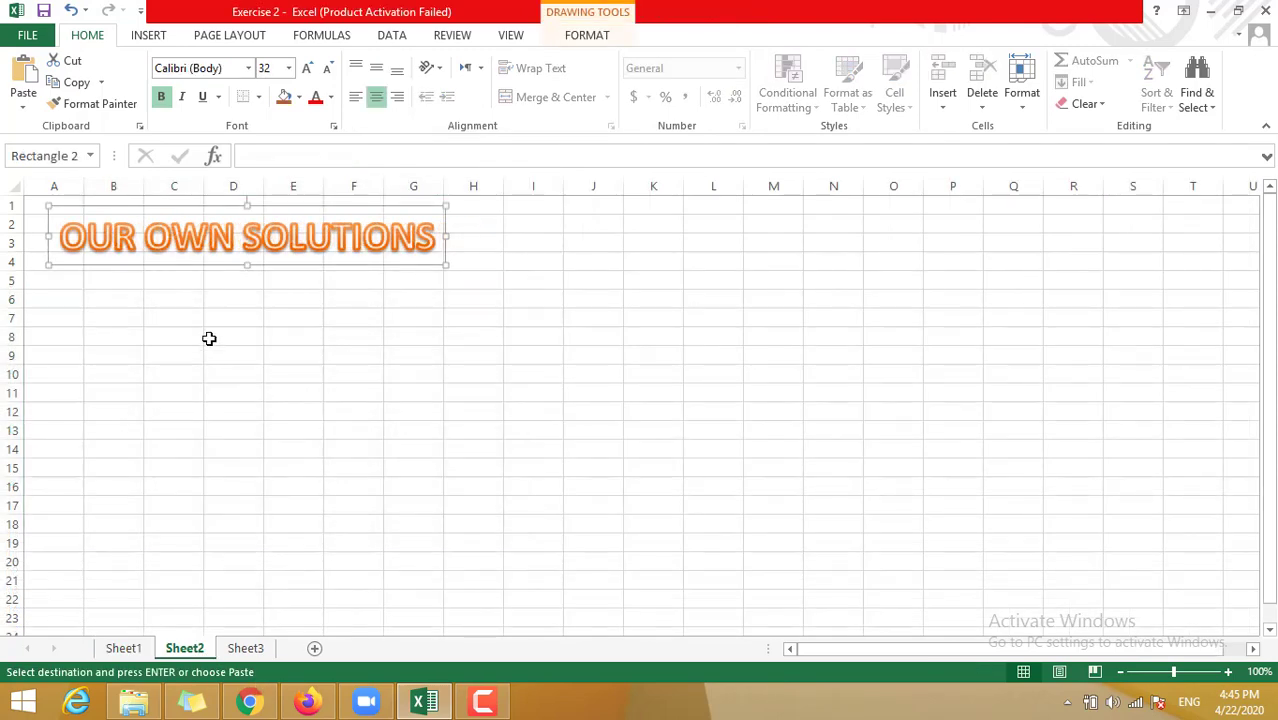
click(123, 648)
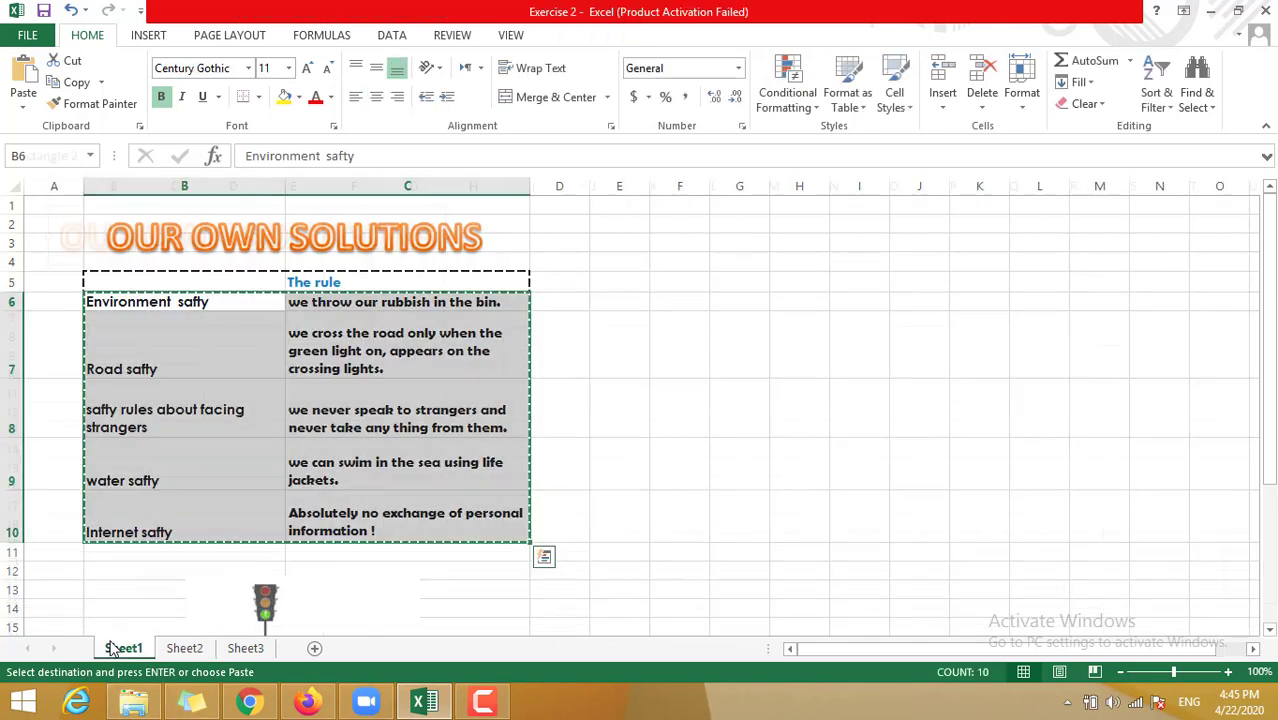
click(483, 702)
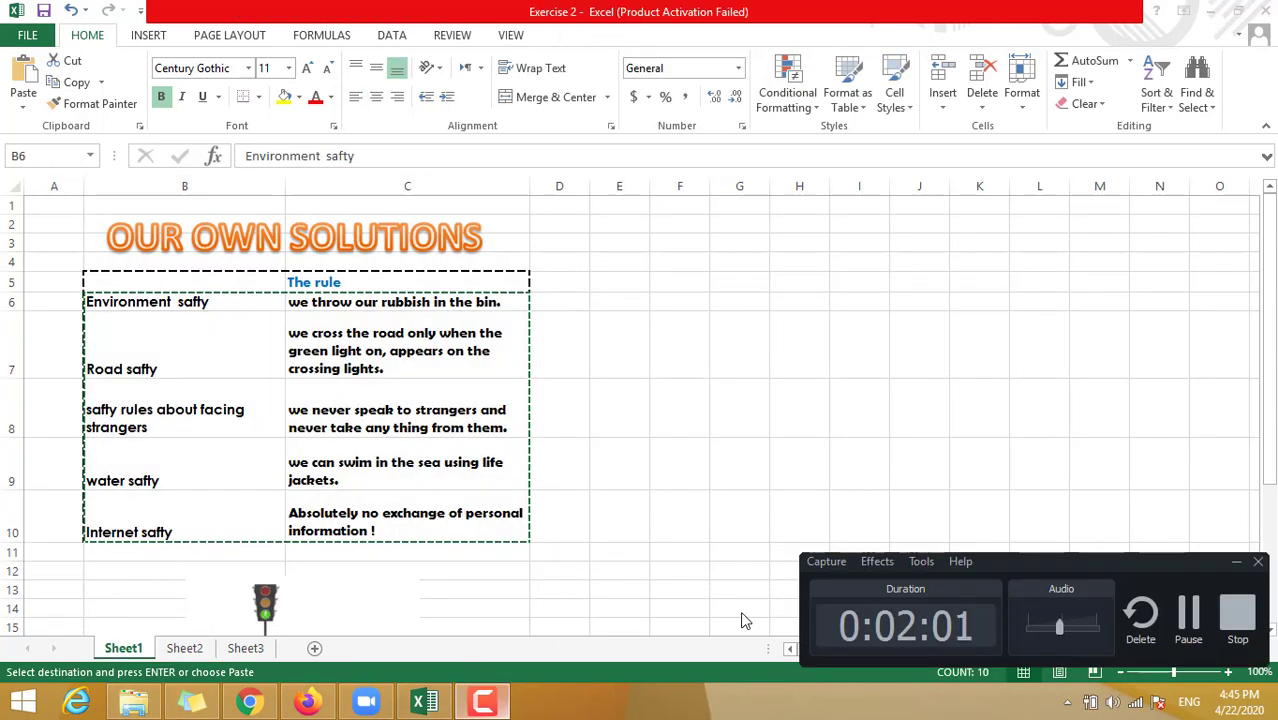
click(1186, 612)
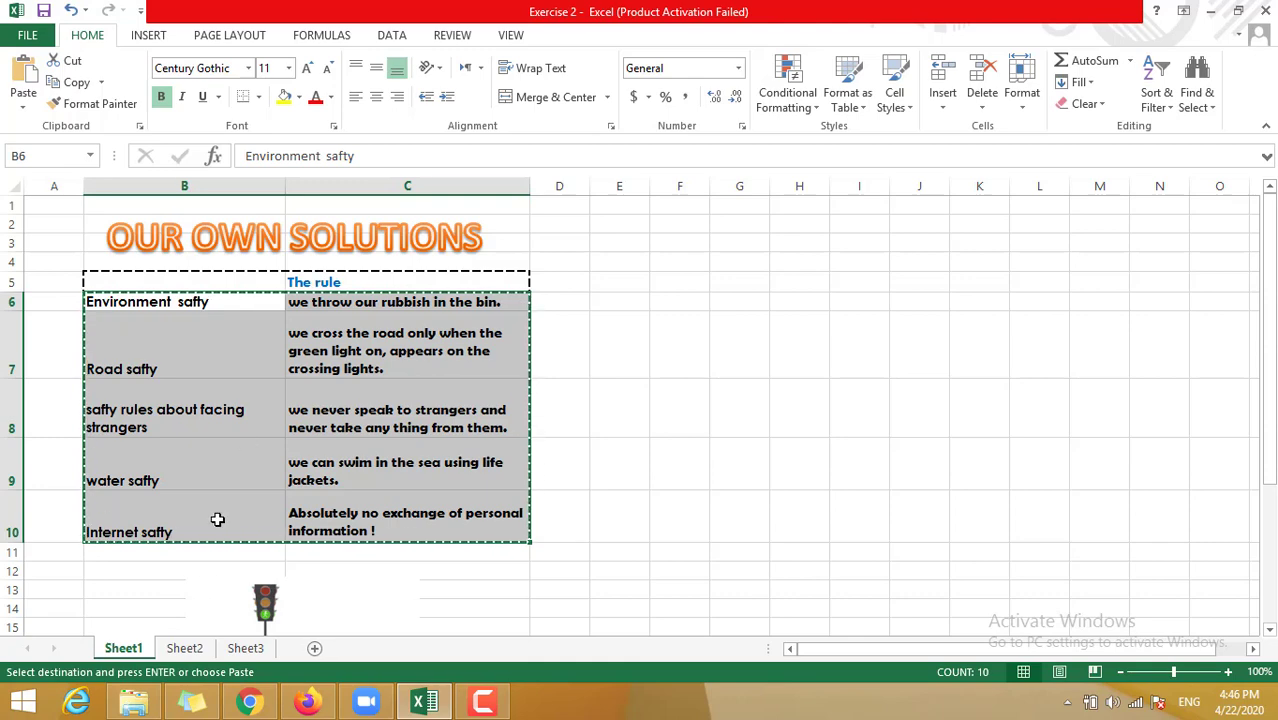
- Widen column B on Sheet2 and paste the table into B6:C10
click(184, 650)
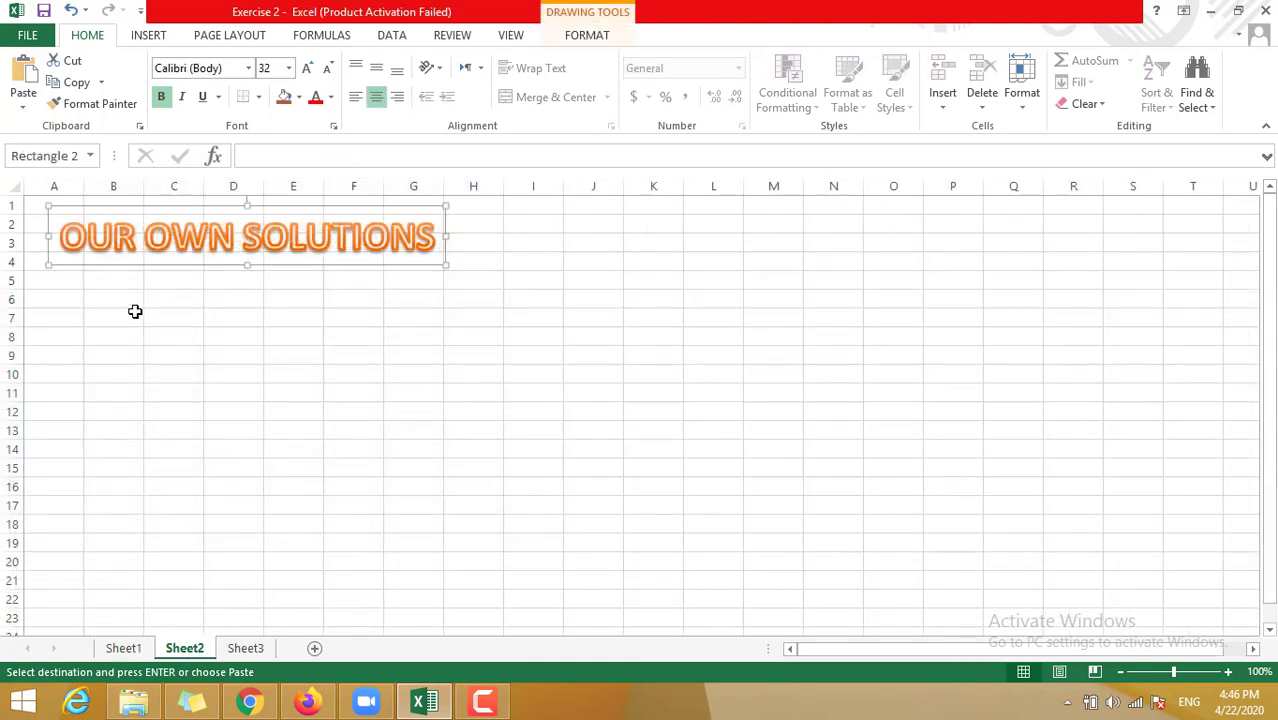
mouse_move(118, 304)
mouse_down()
mouse_move(234, 337)
mouse_move(200, 343)
mouse_up()
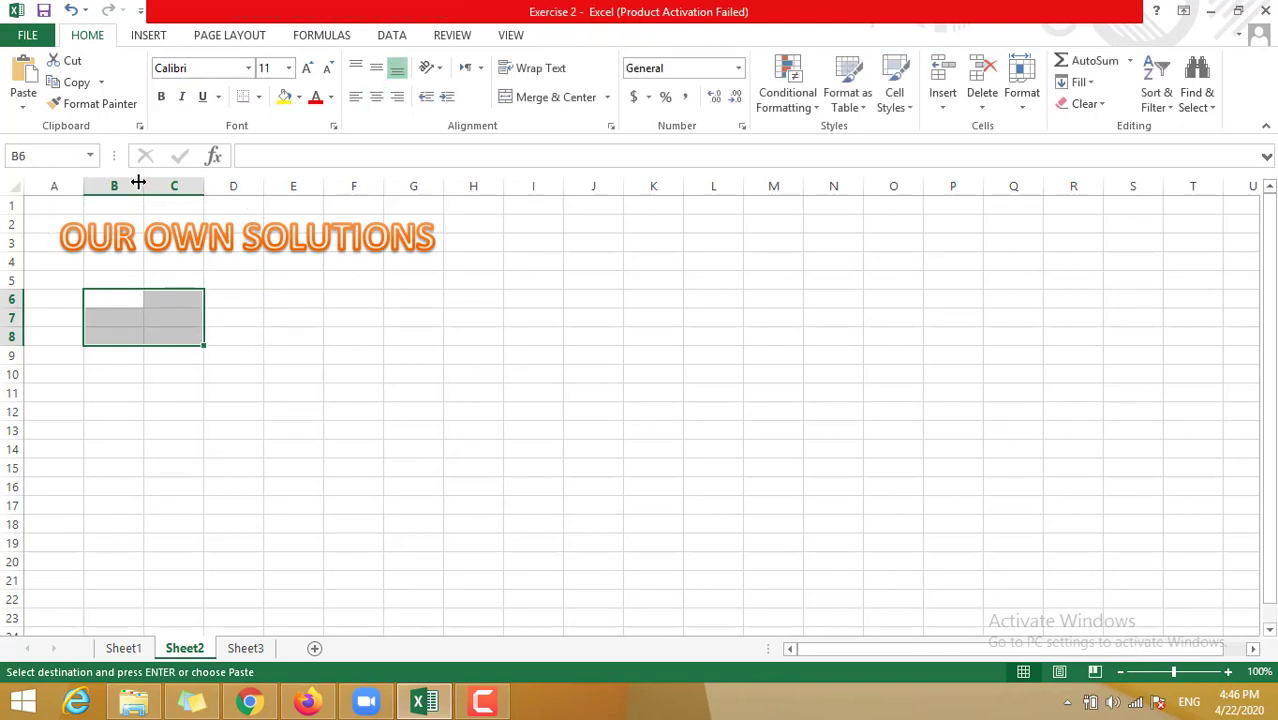
drag(139, 183, 459, 197)
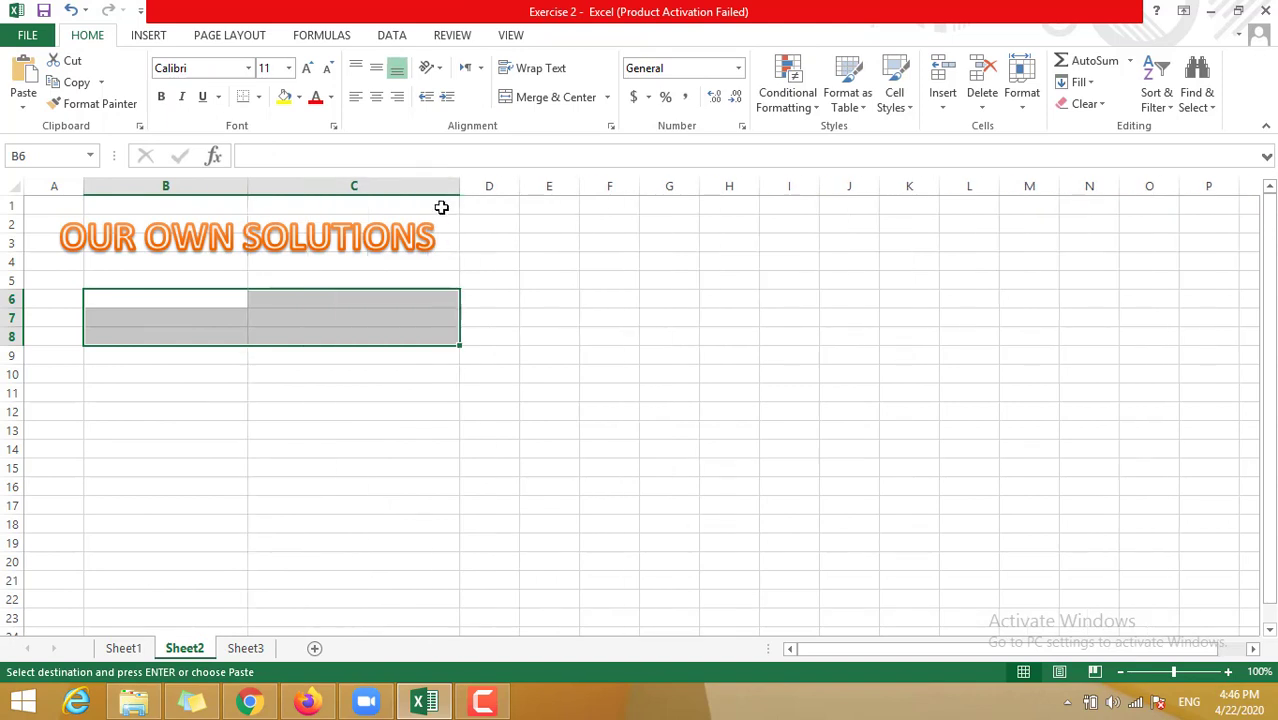
drag(148, 294, 353, 435)
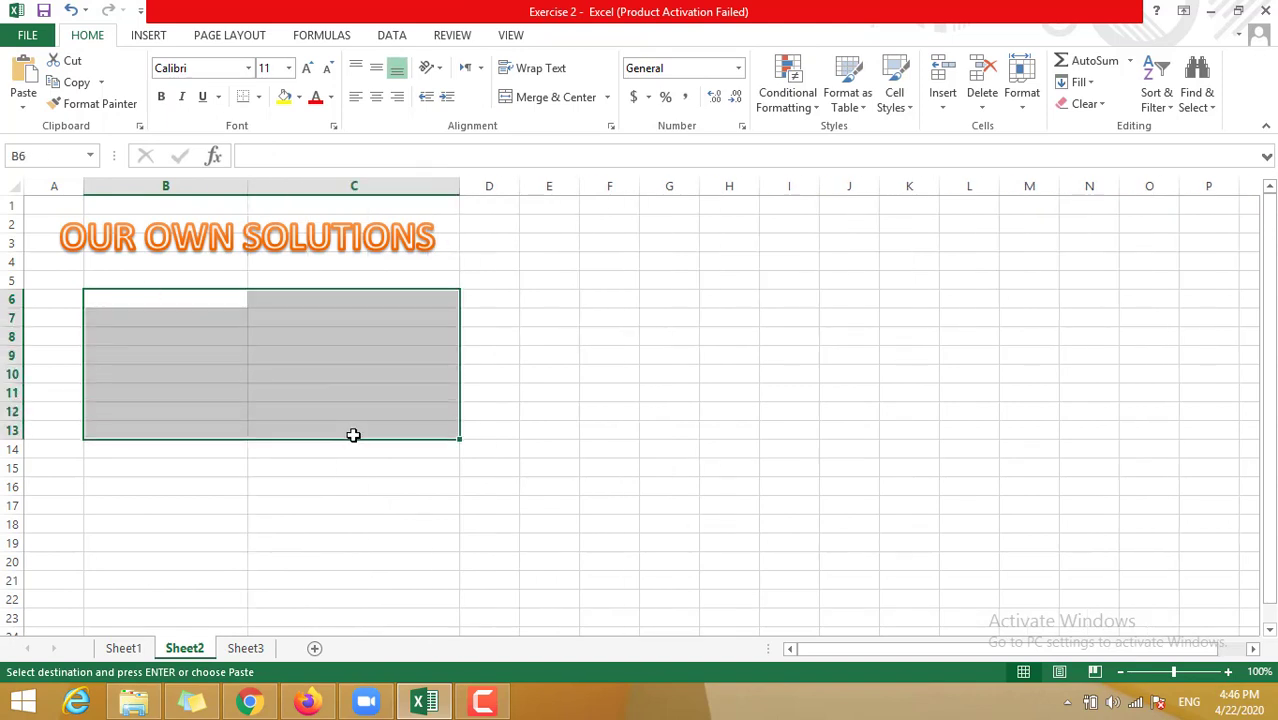
key(ctrl+v)
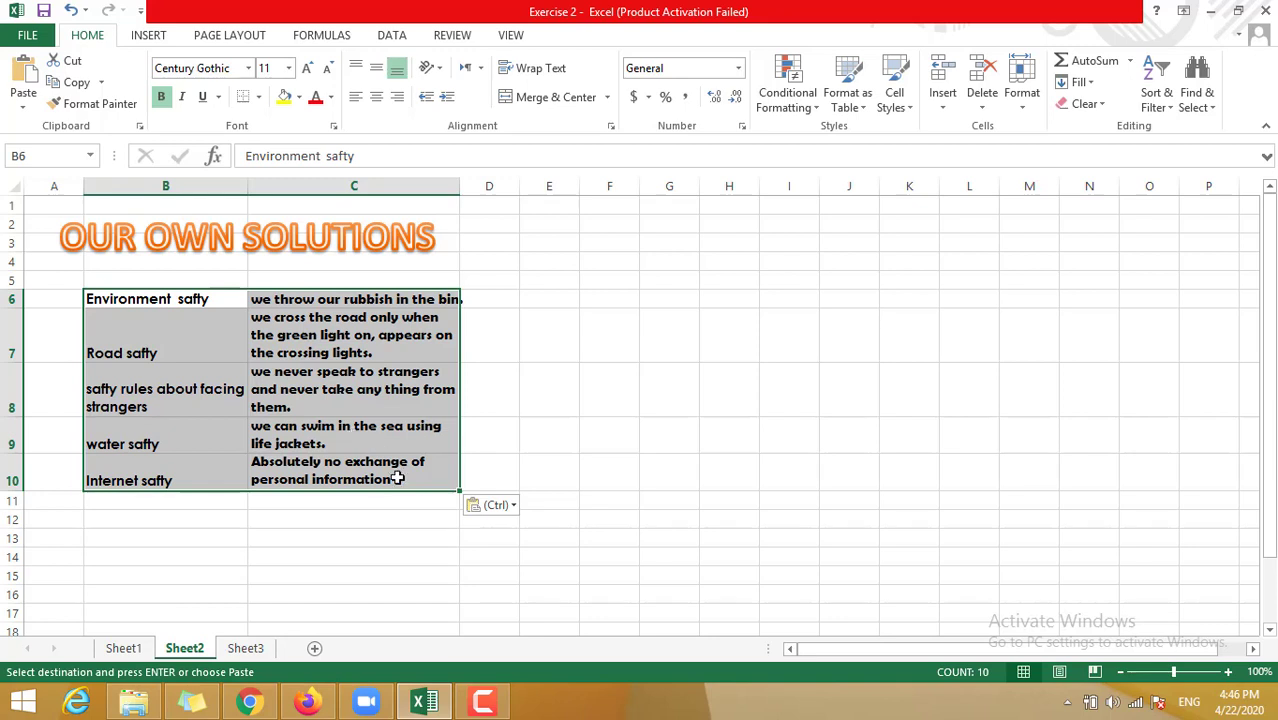
- Turn text wrapping off for the rules in C7 through C10
click(377, 325)
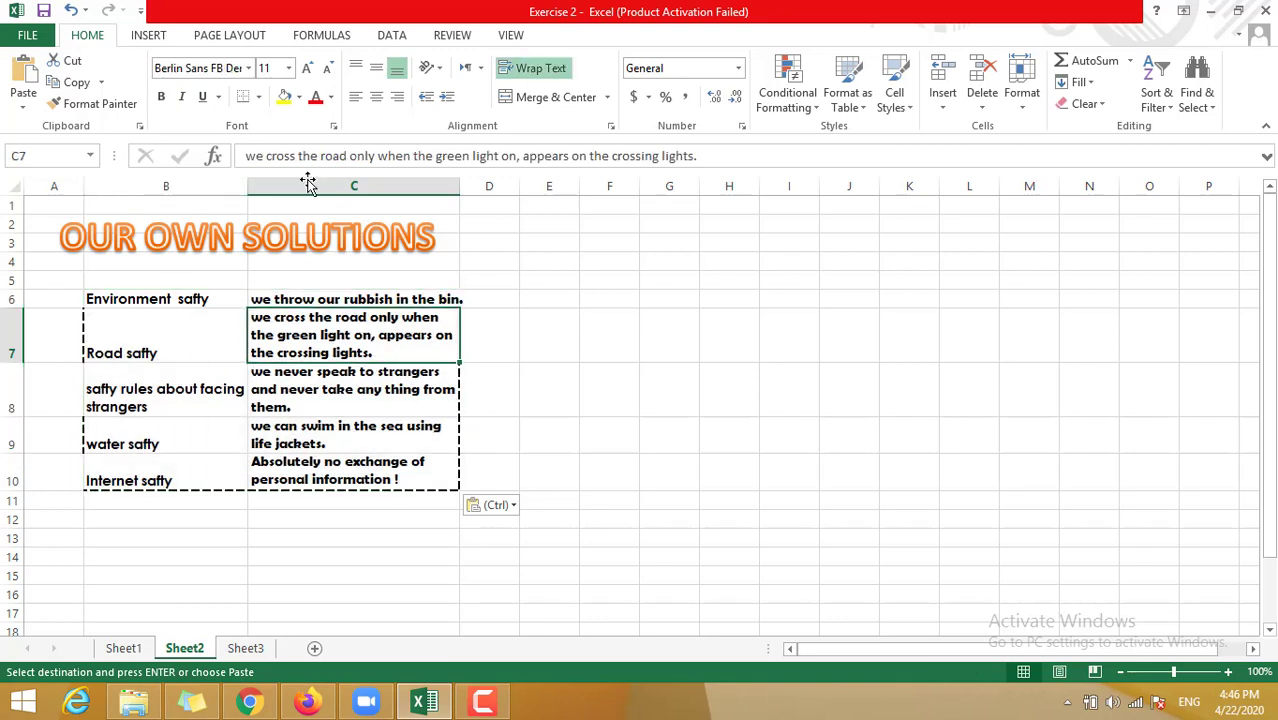
click(519, 68)
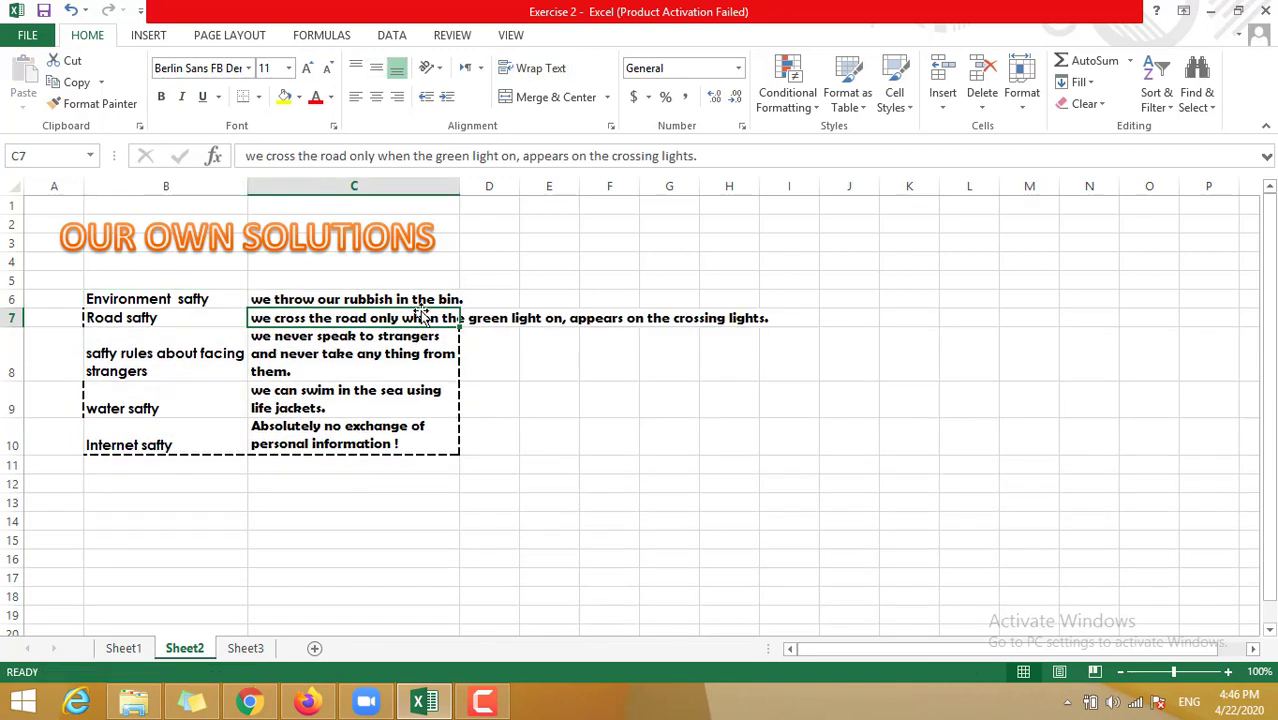
key(Down)
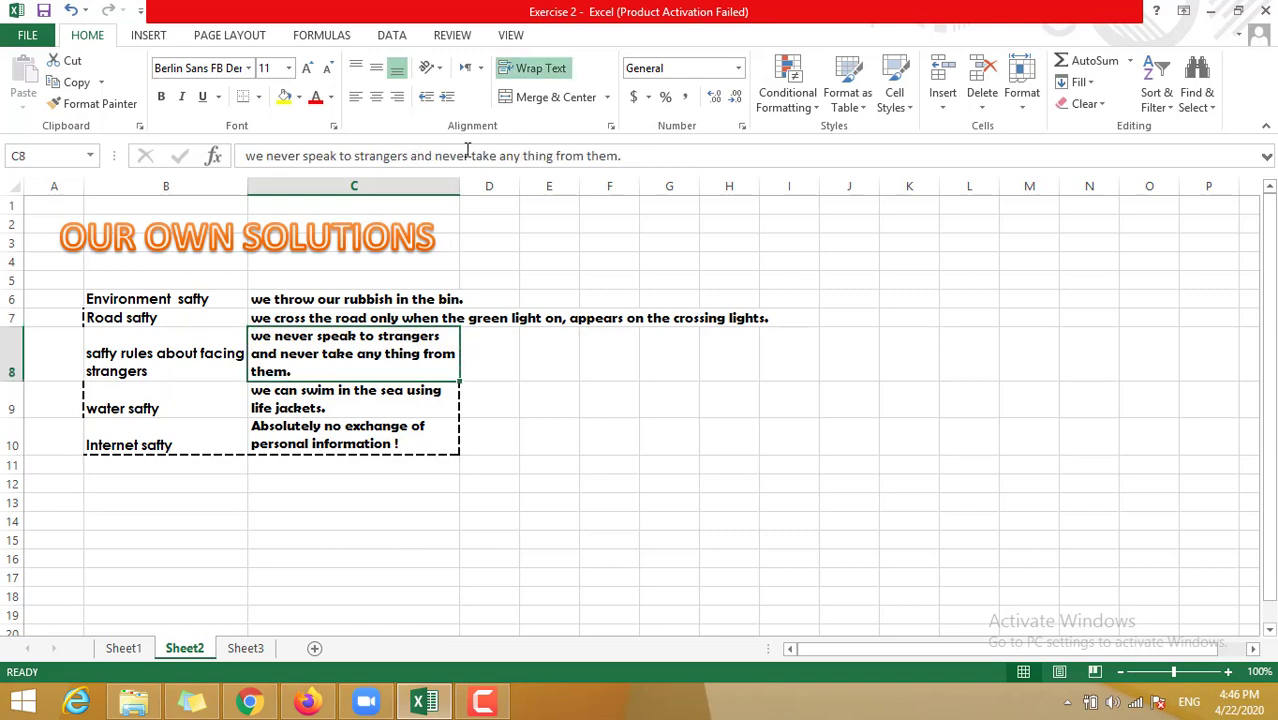
click(527, 70)
click(530, 72)
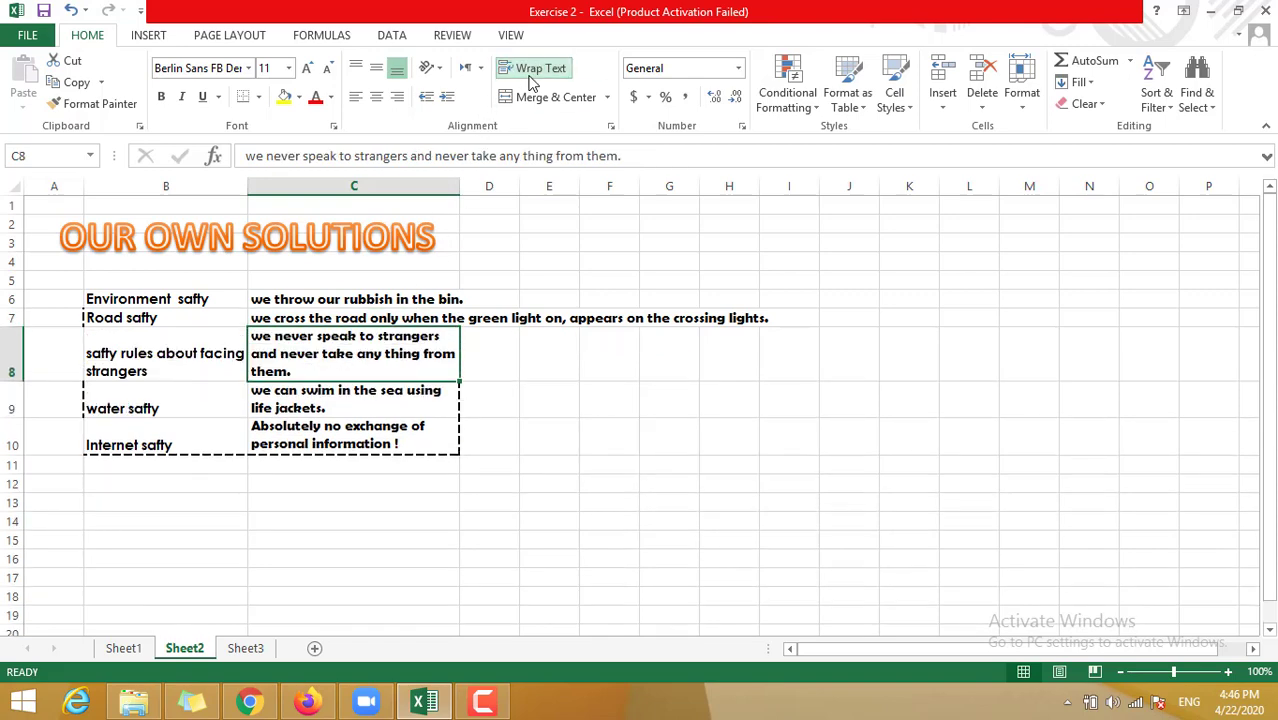
click(530, 72)
click(388, 405)
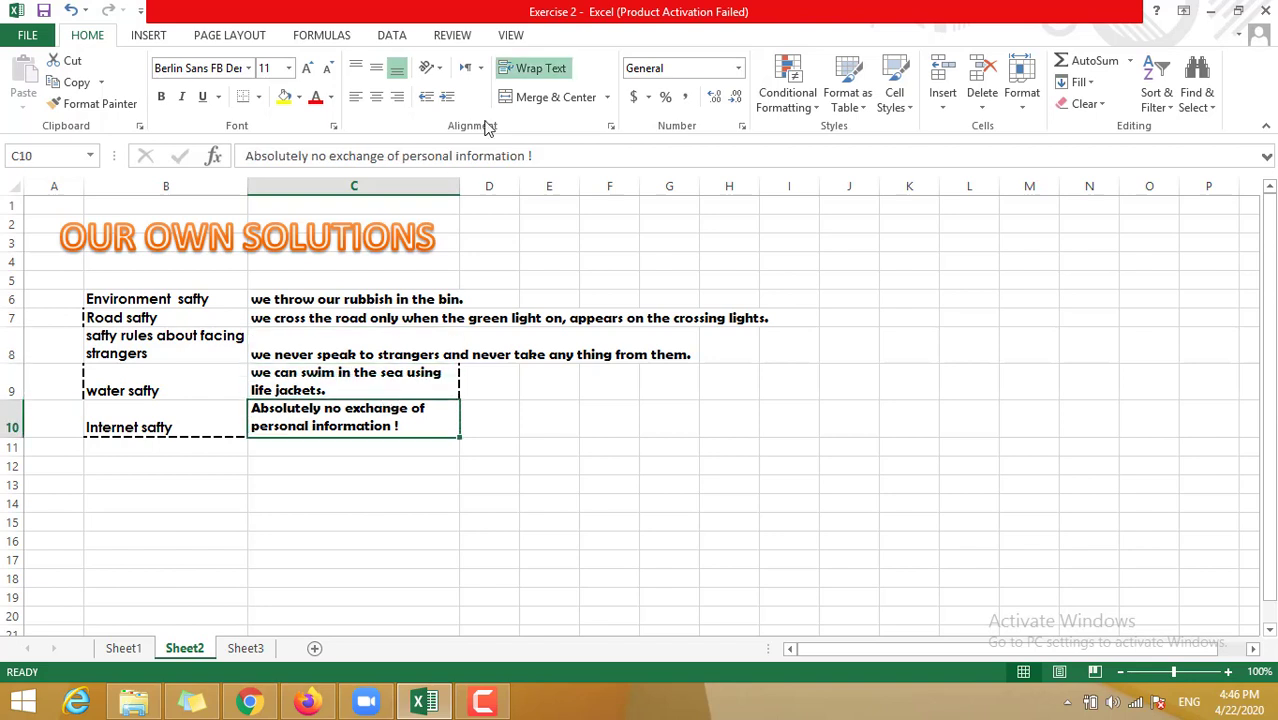
click(547, 75)
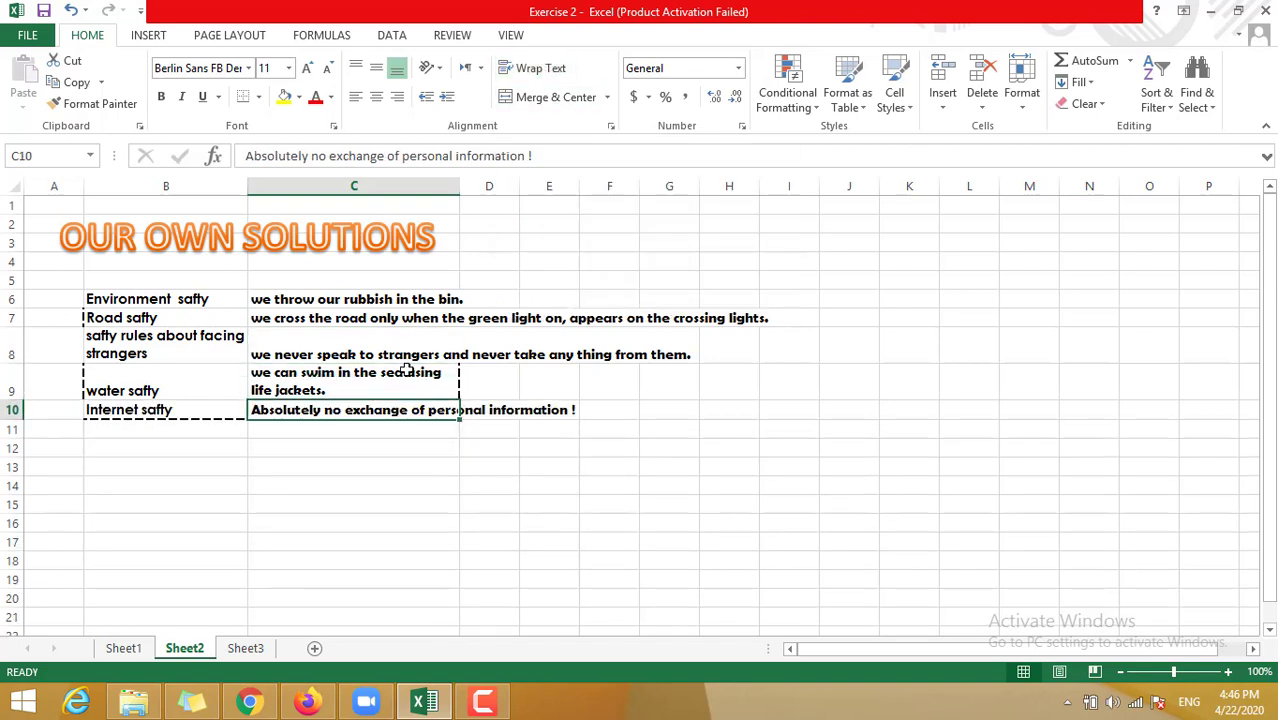
click(401, 372)
click(517, 74)
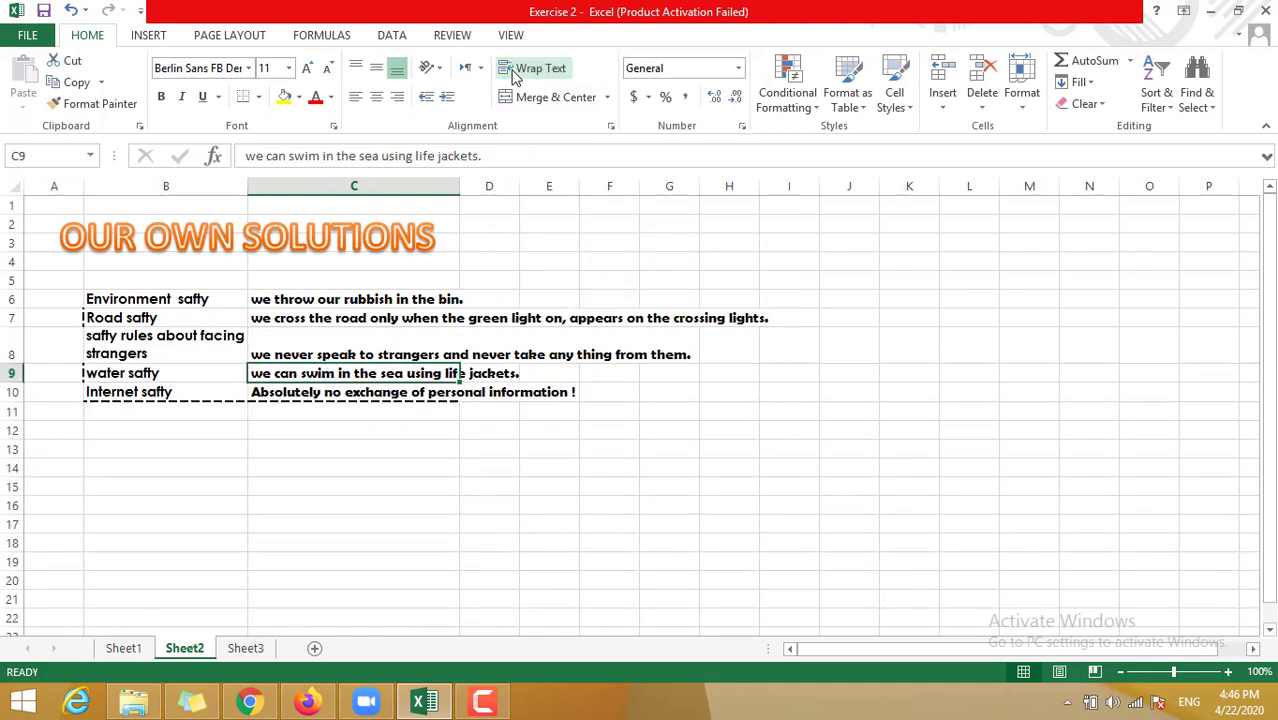
click(367, 350)
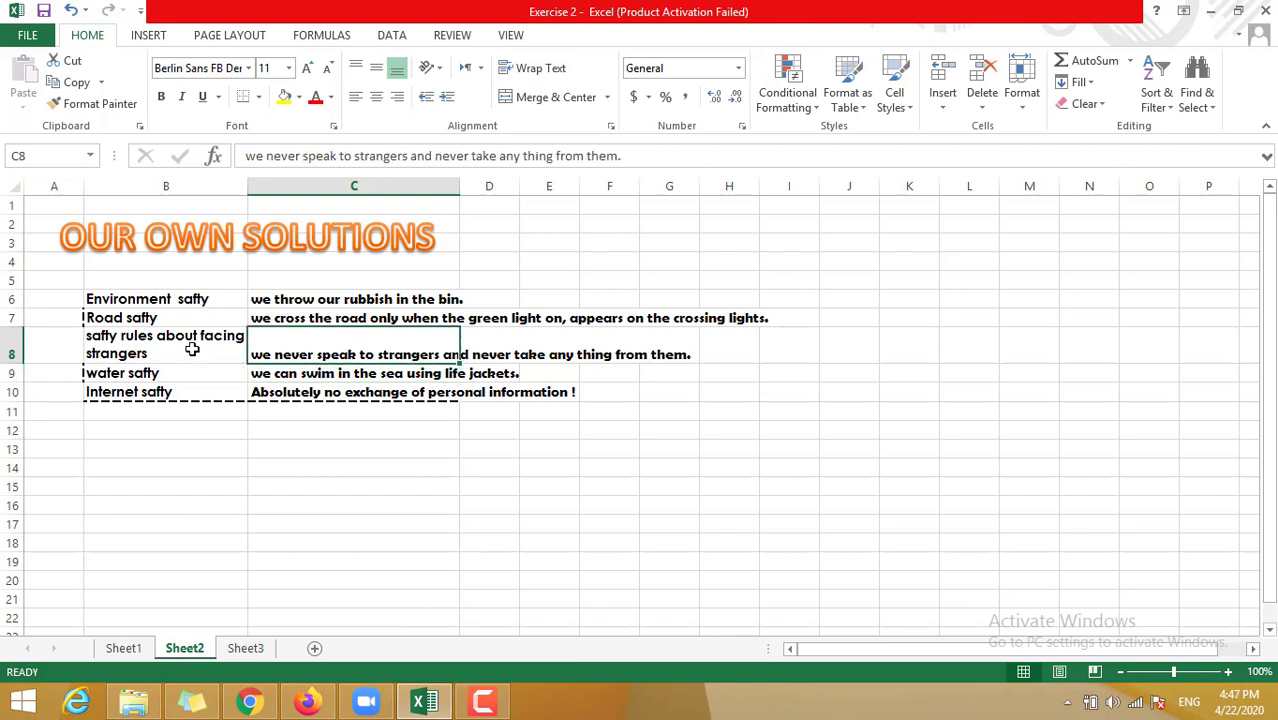
- Wrap the rubbish, road-crossing, strangers, water-safety and personal-information rules in C6:C10
click(330, 302)
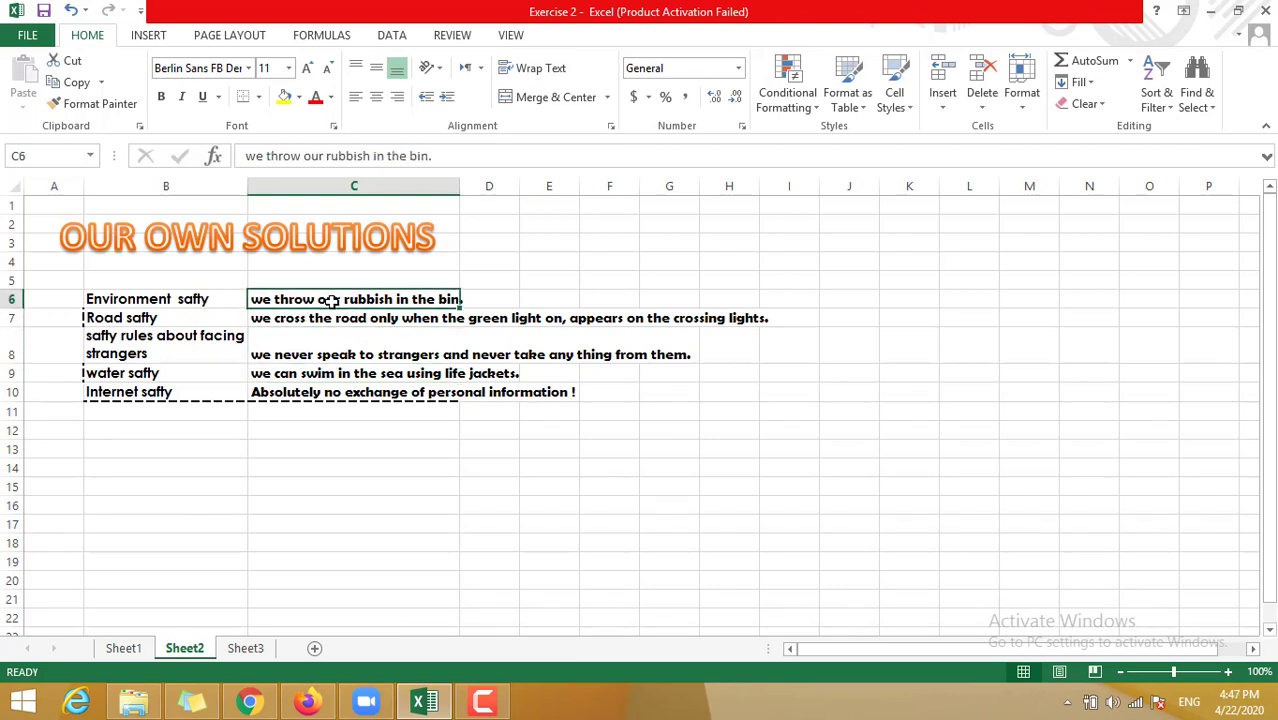
click(530, 68)
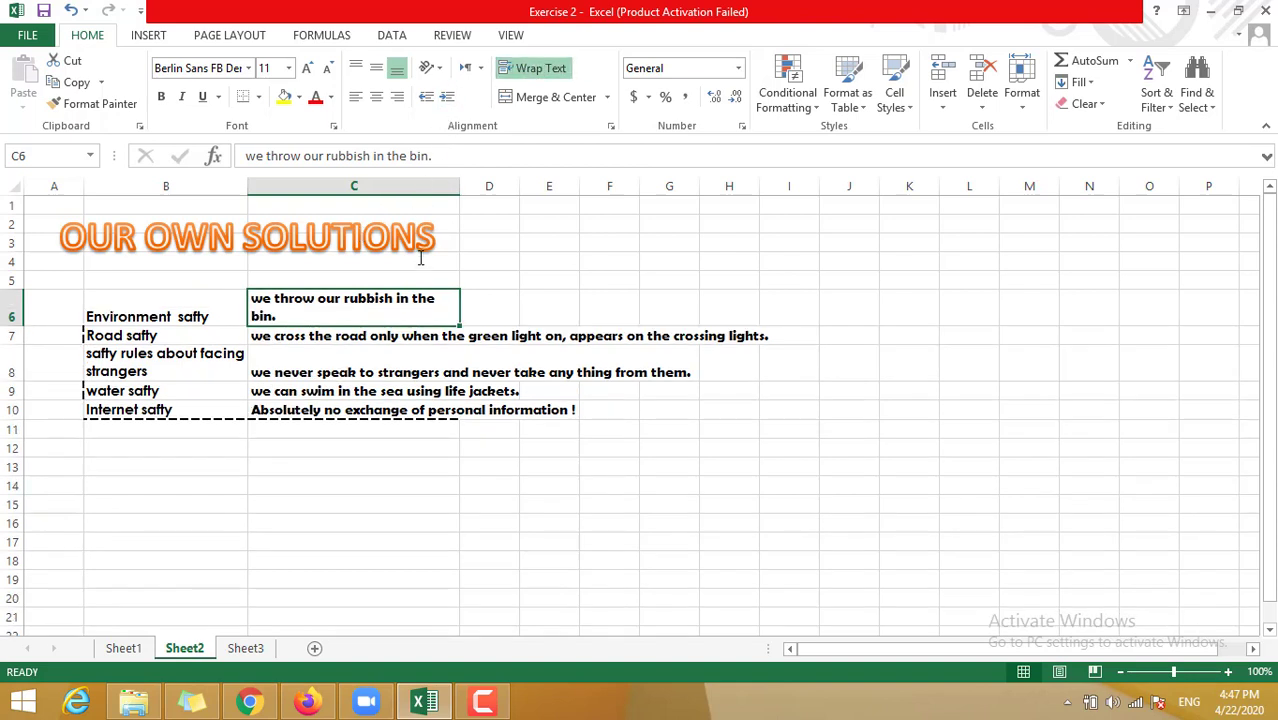
click(323, 340)
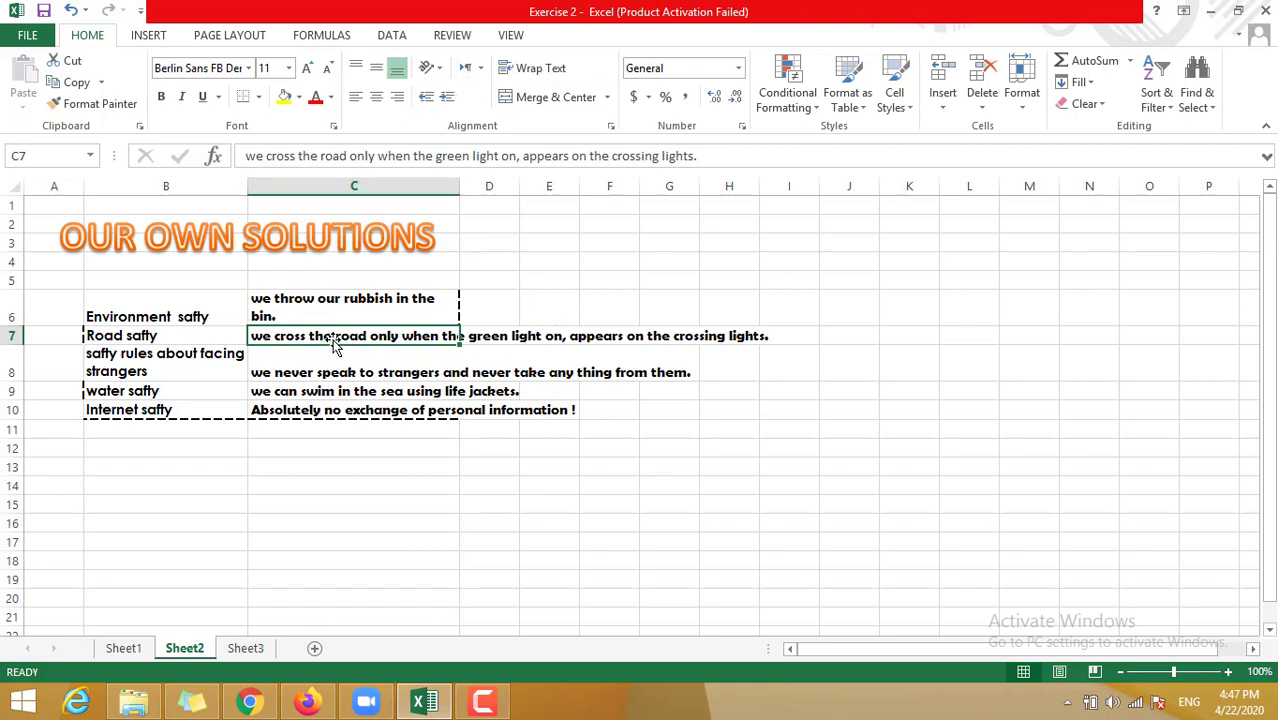
click(550, 77)
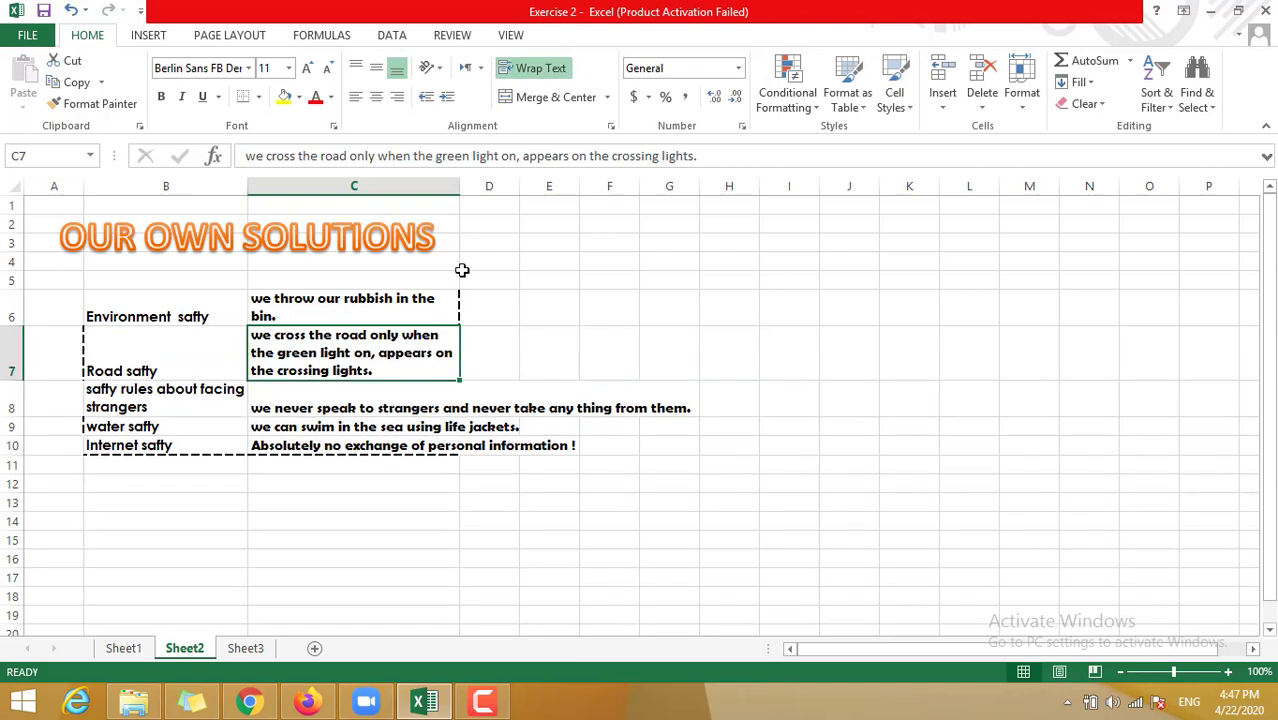
click(402, 390)
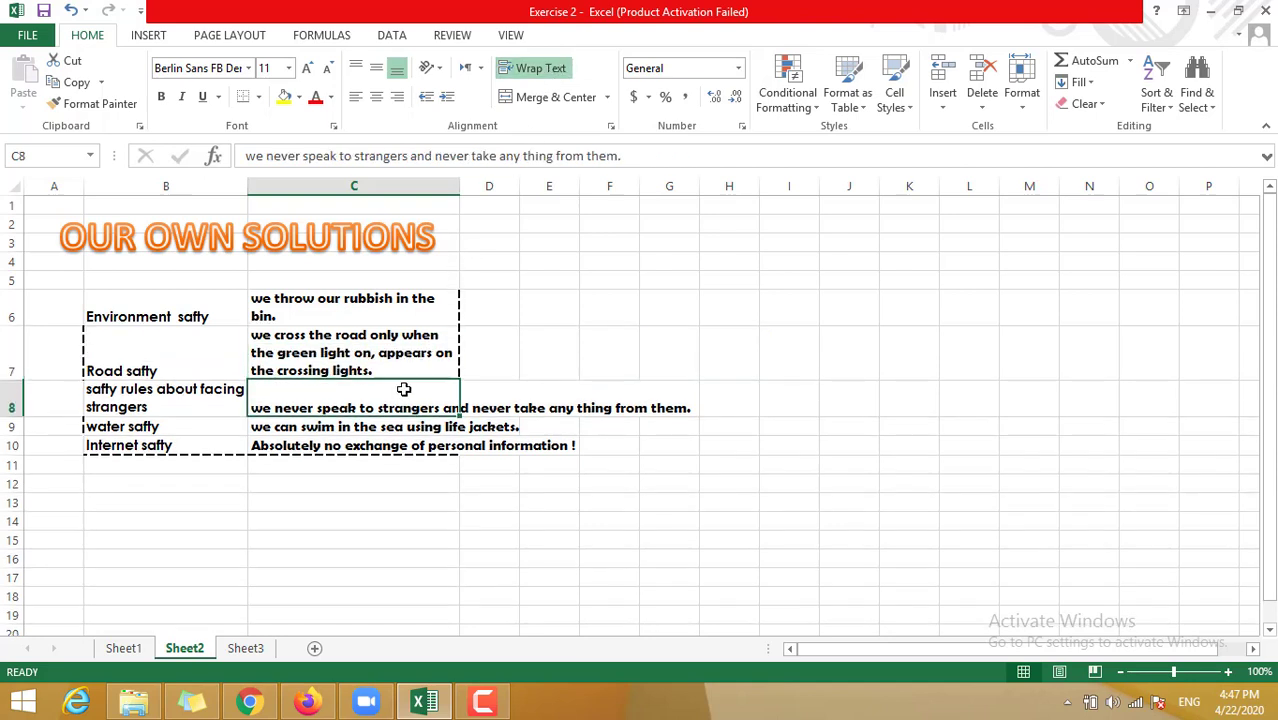
click(522, 75)
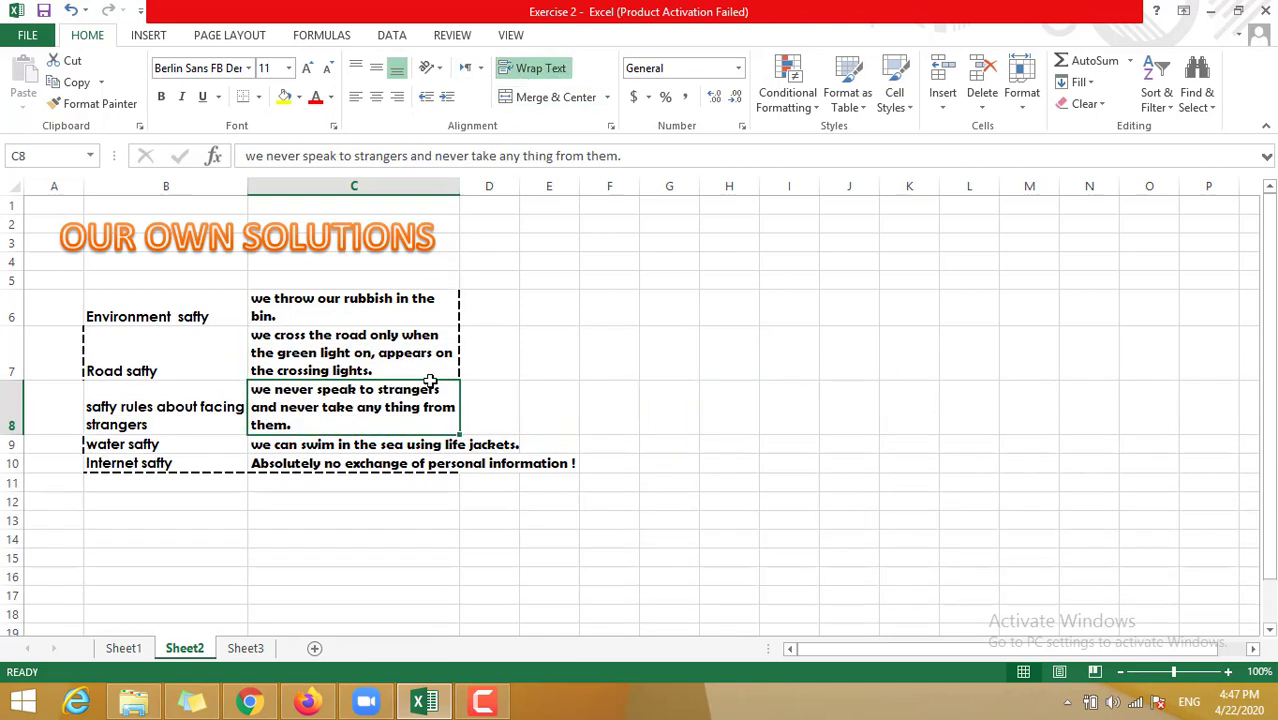
click(414, 460)
click(412, 441)
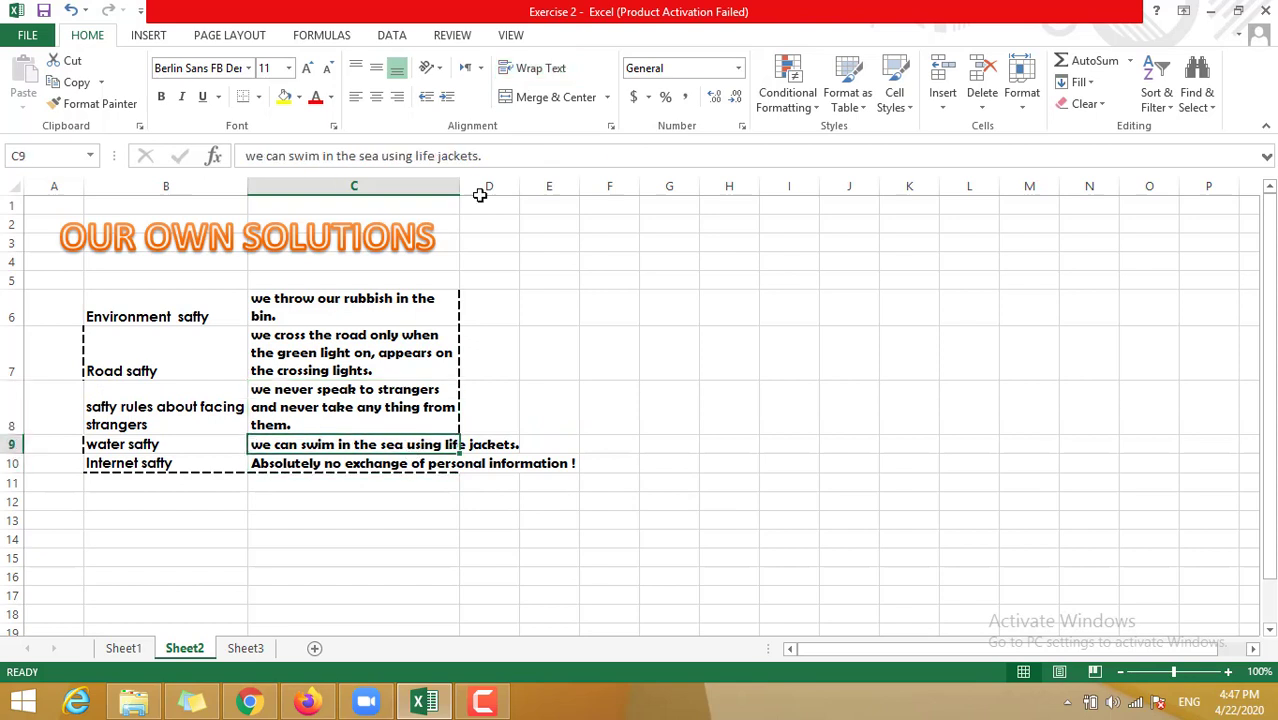
click(524, 67)
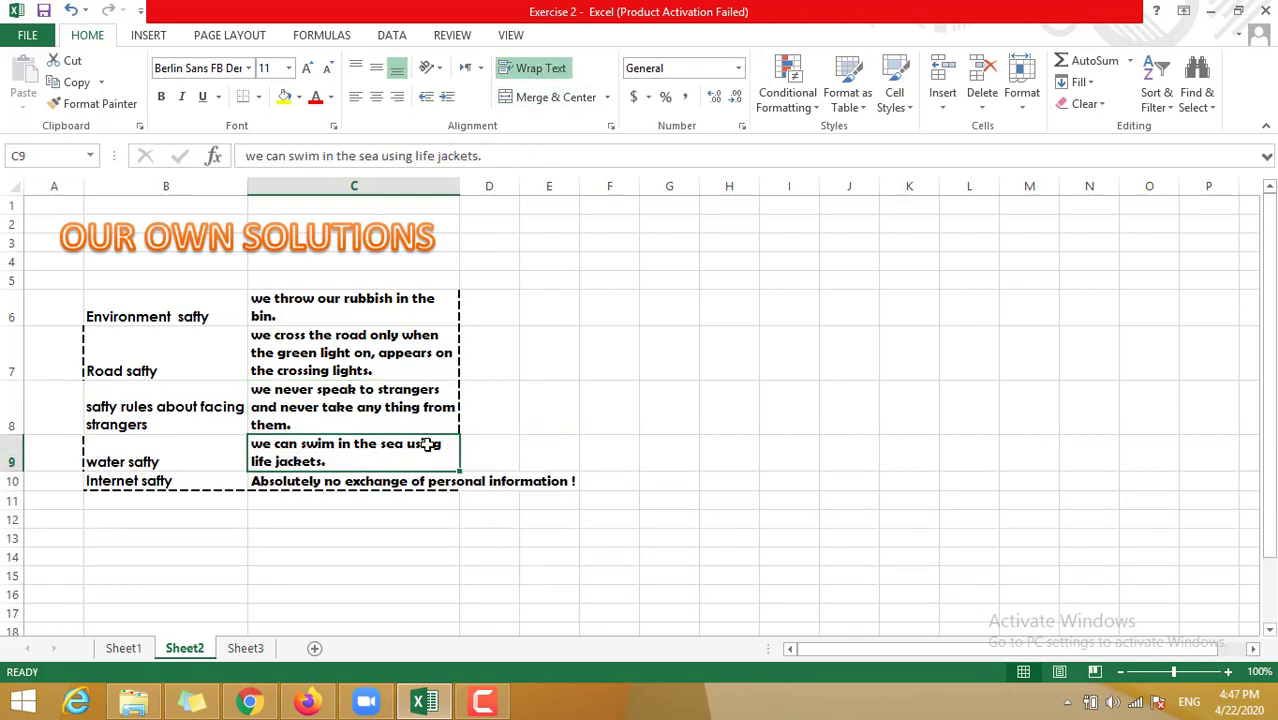
click(414, 481)
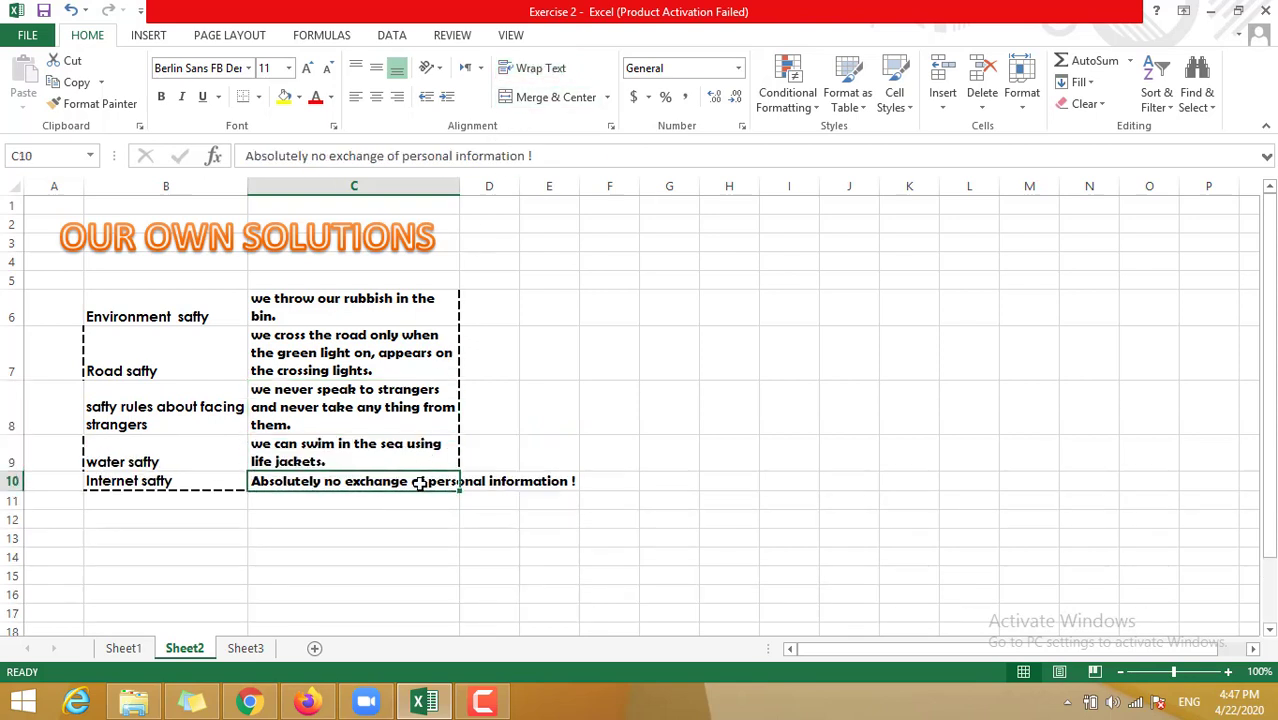
click(540, 70)
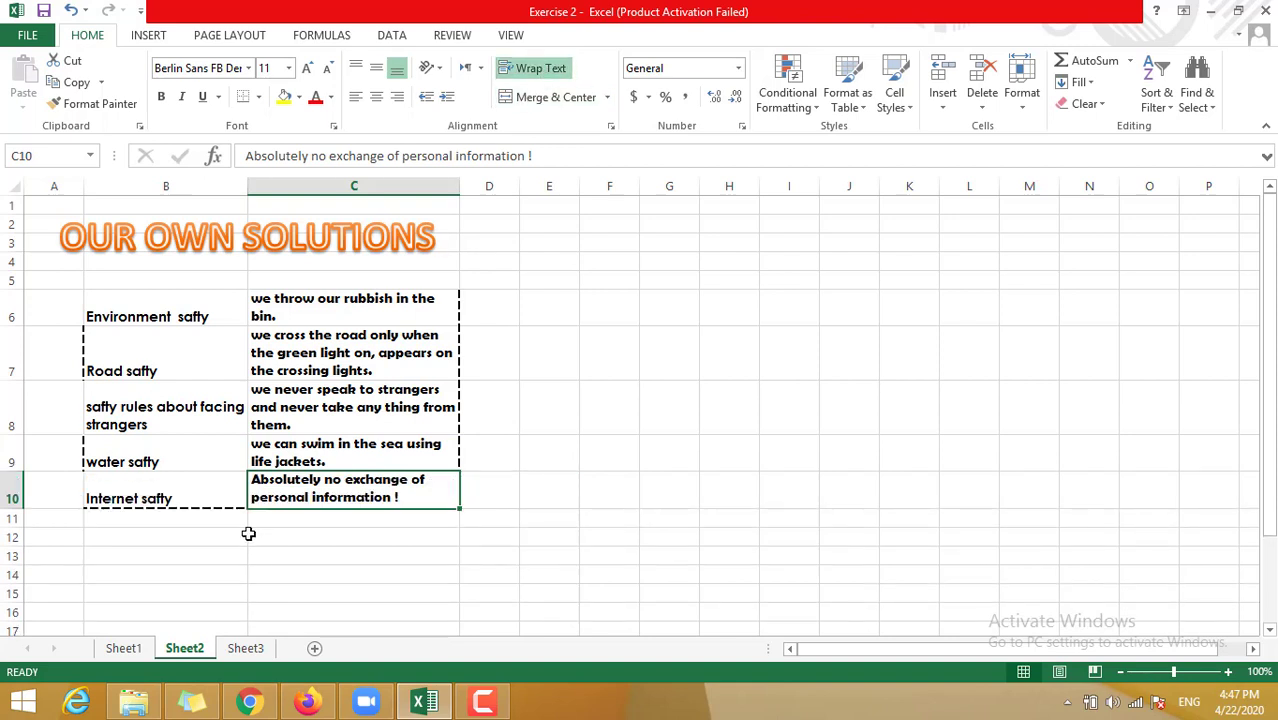
- Wrap the facing-strangers label in B8 onto two lines
click(209, 412)
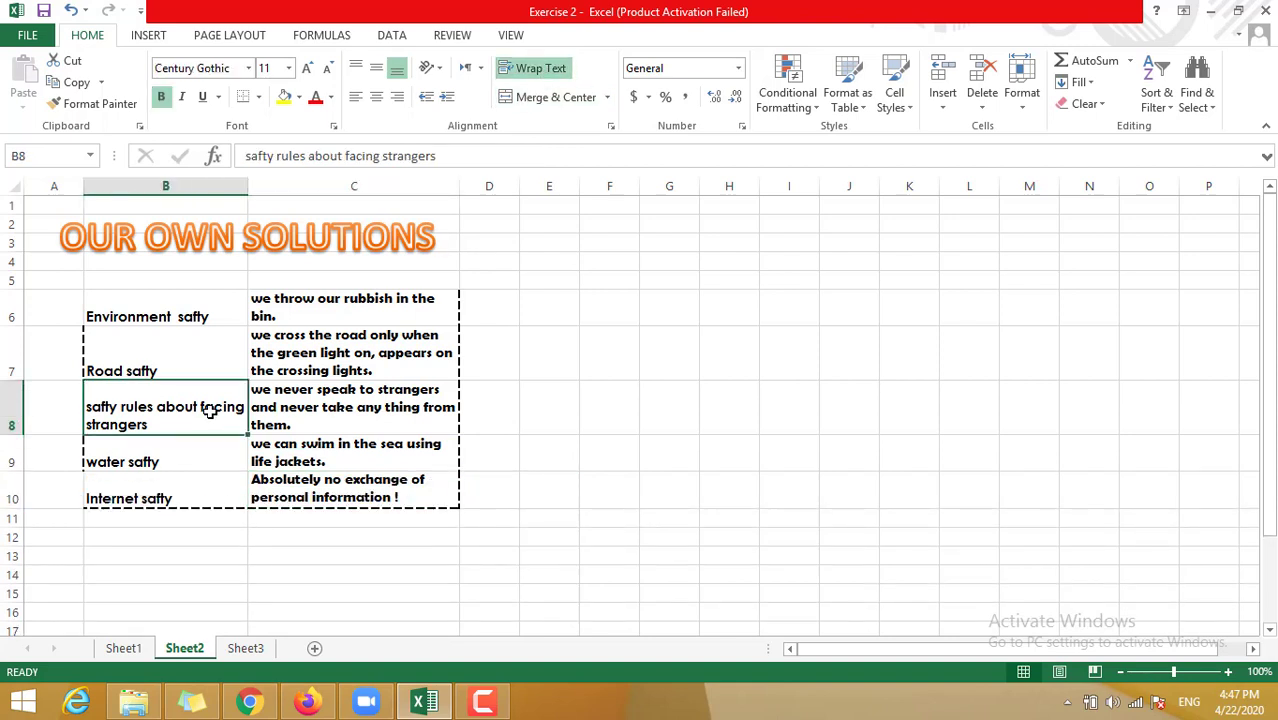
click(540, 68)
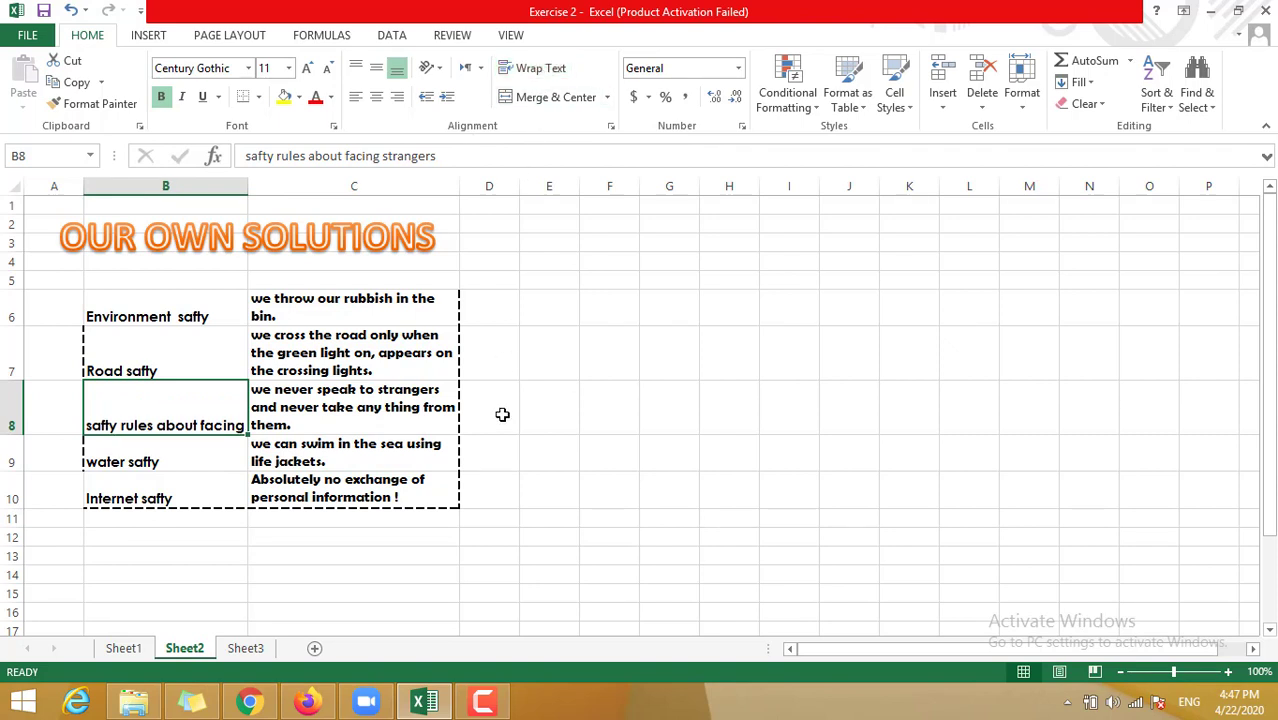
click(545, 70)
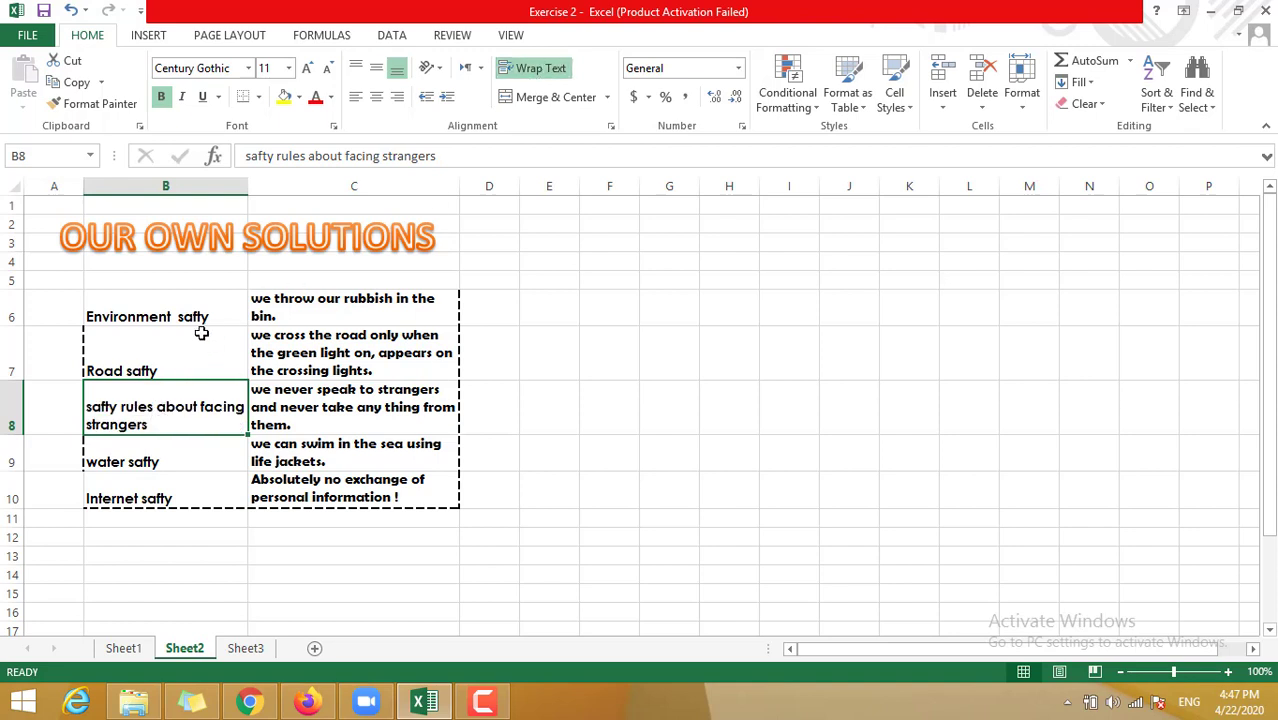
- Enter the heading 'the Rule' in C5 and select the table B5:C10
click(300, 281)
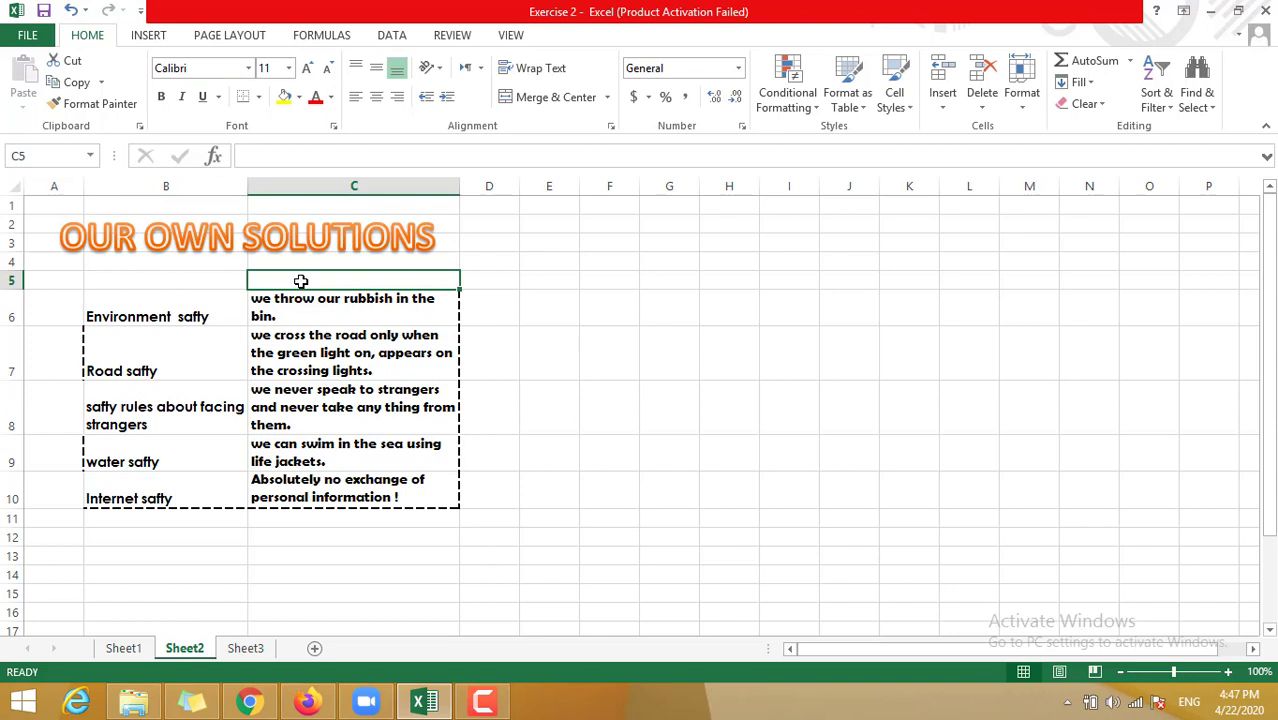
text(the Rule)
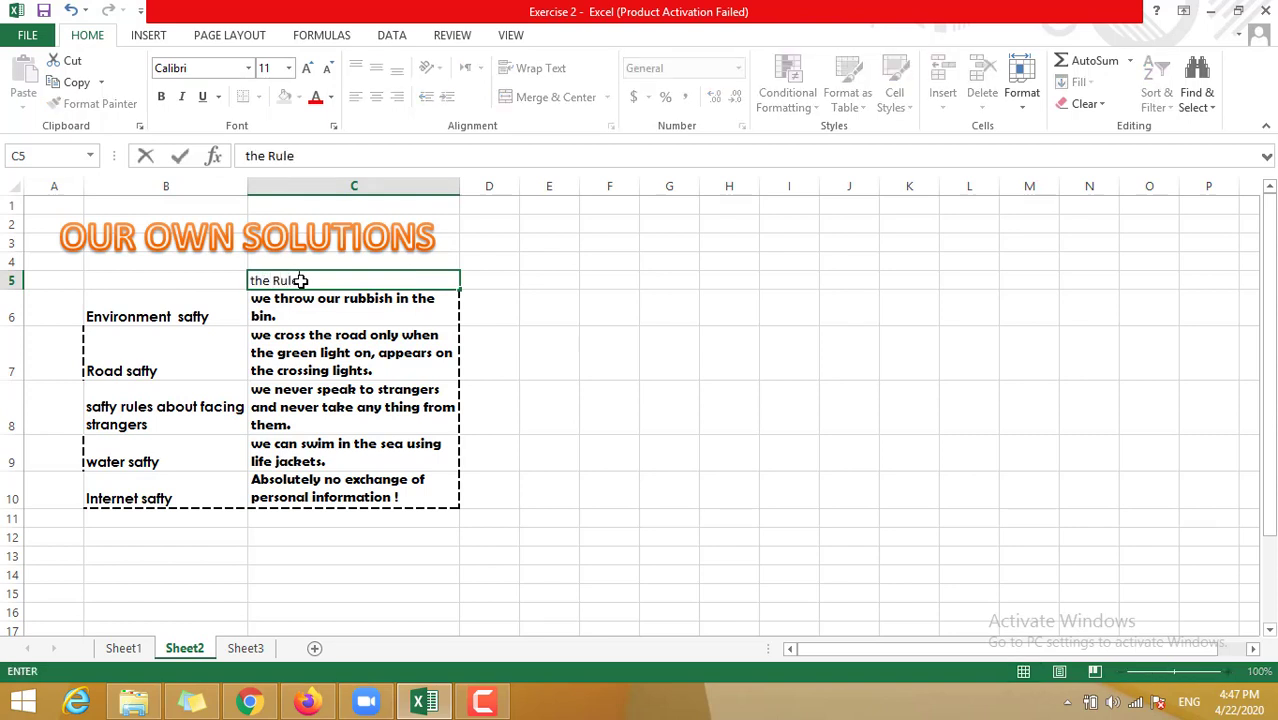
click(320, 332)
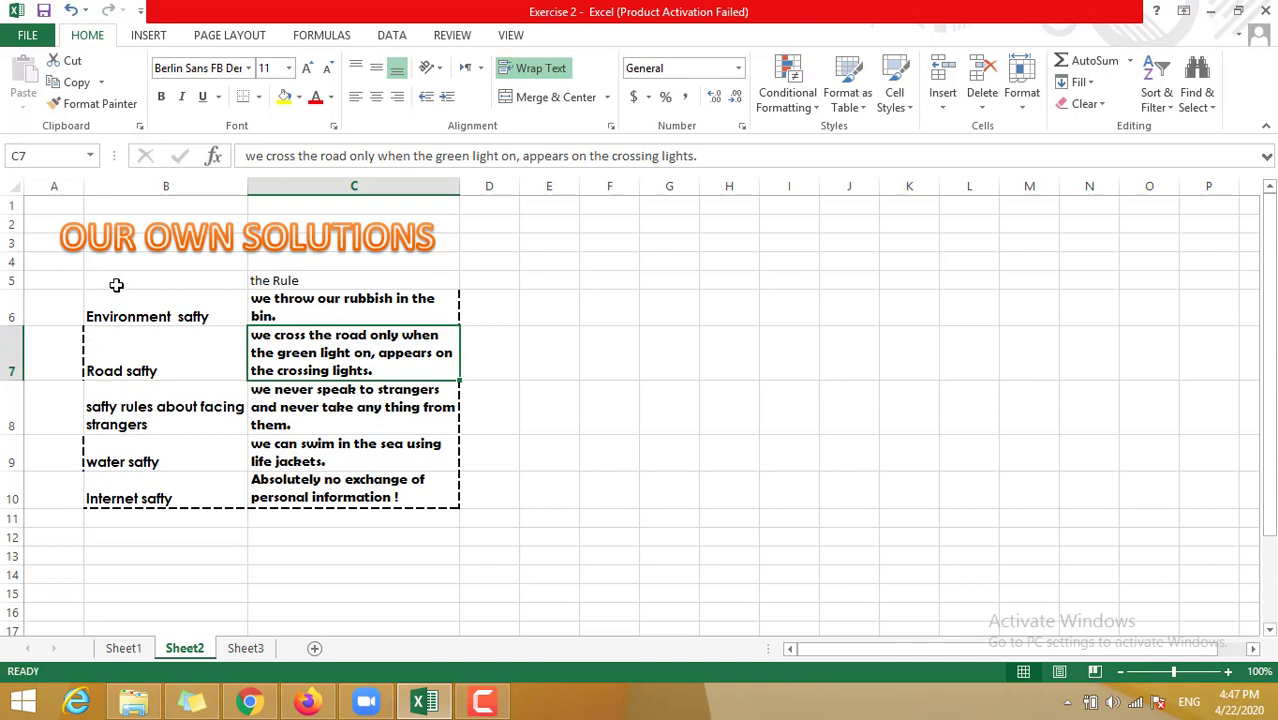
drag(120, 280, 420, 500)
- Remove all existing borders from the table and make B5:C10 bold
click(259, 97)
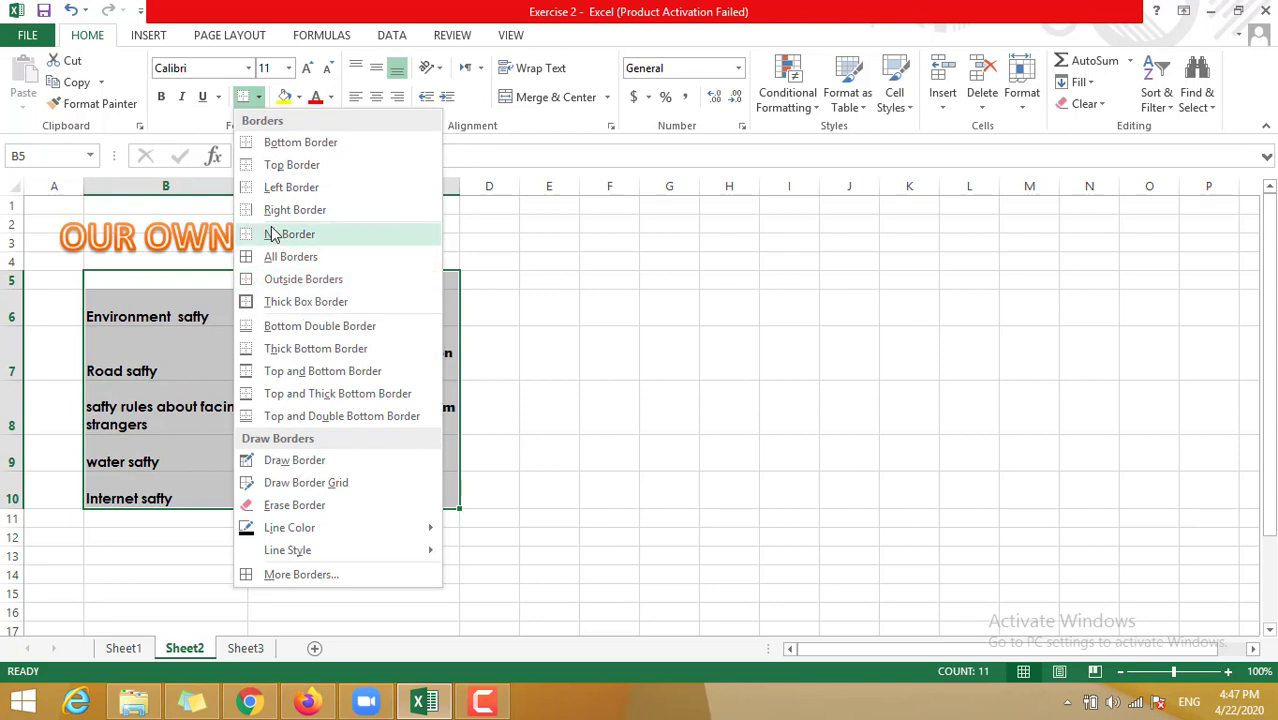
click(274, 234)
click(342, 530)
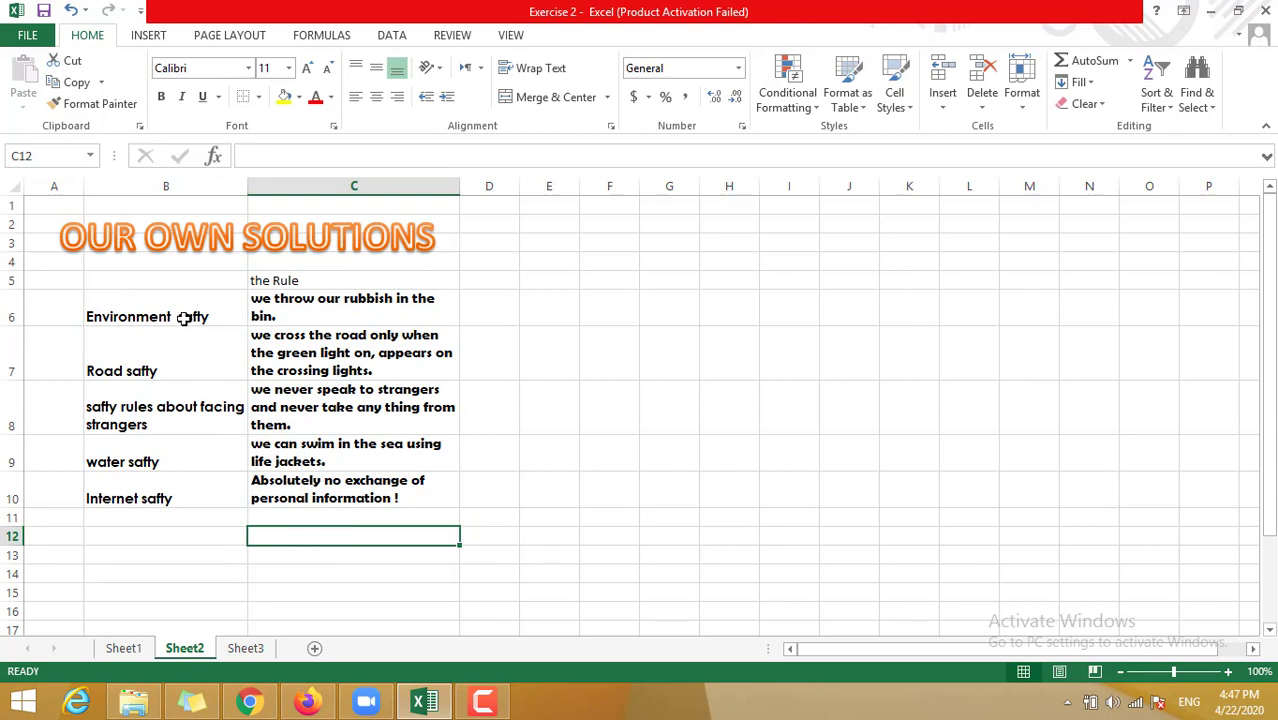
drag(163, 283, 322, 482)
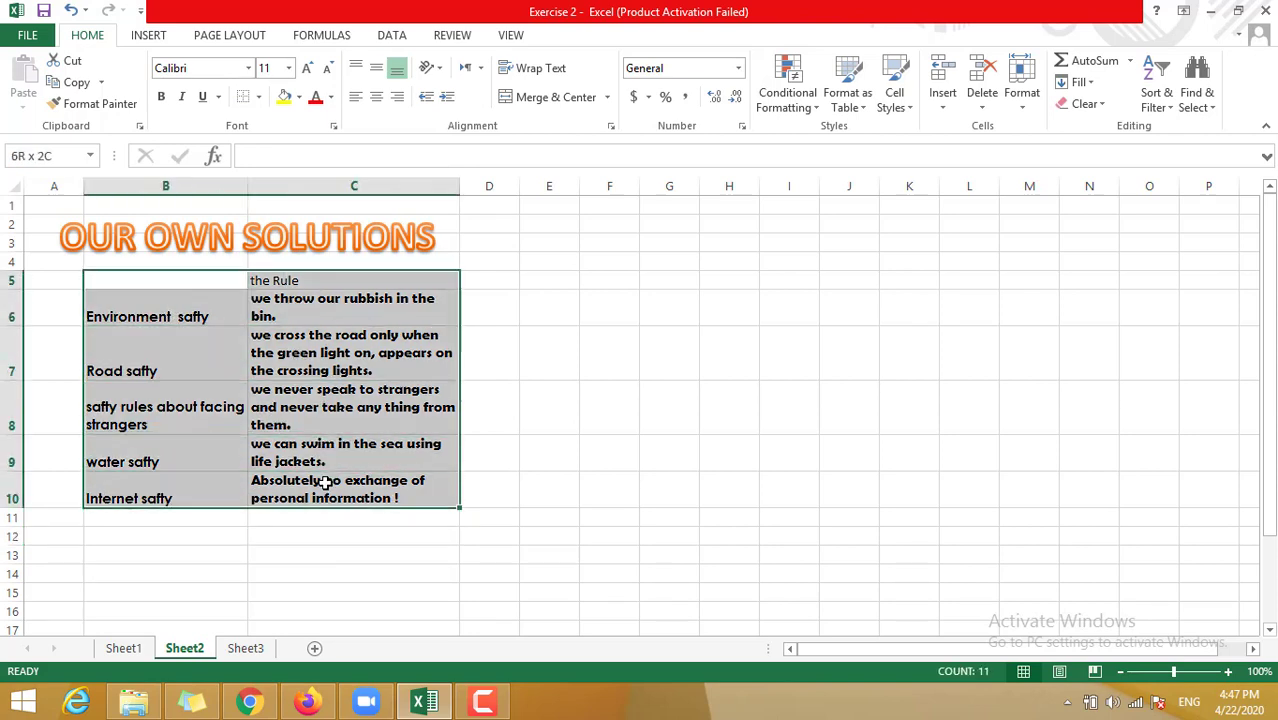
click(163, 97)
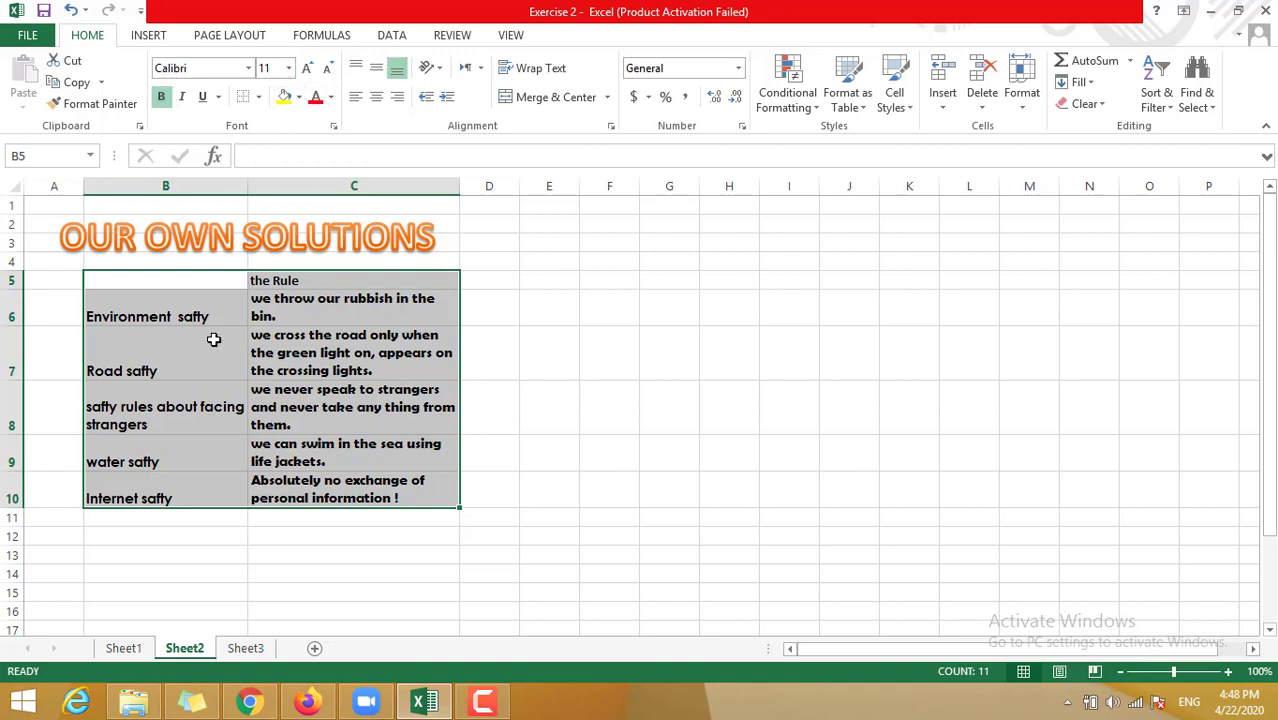
- Draw a dashed outline border around B5:C10
click(260, 98)
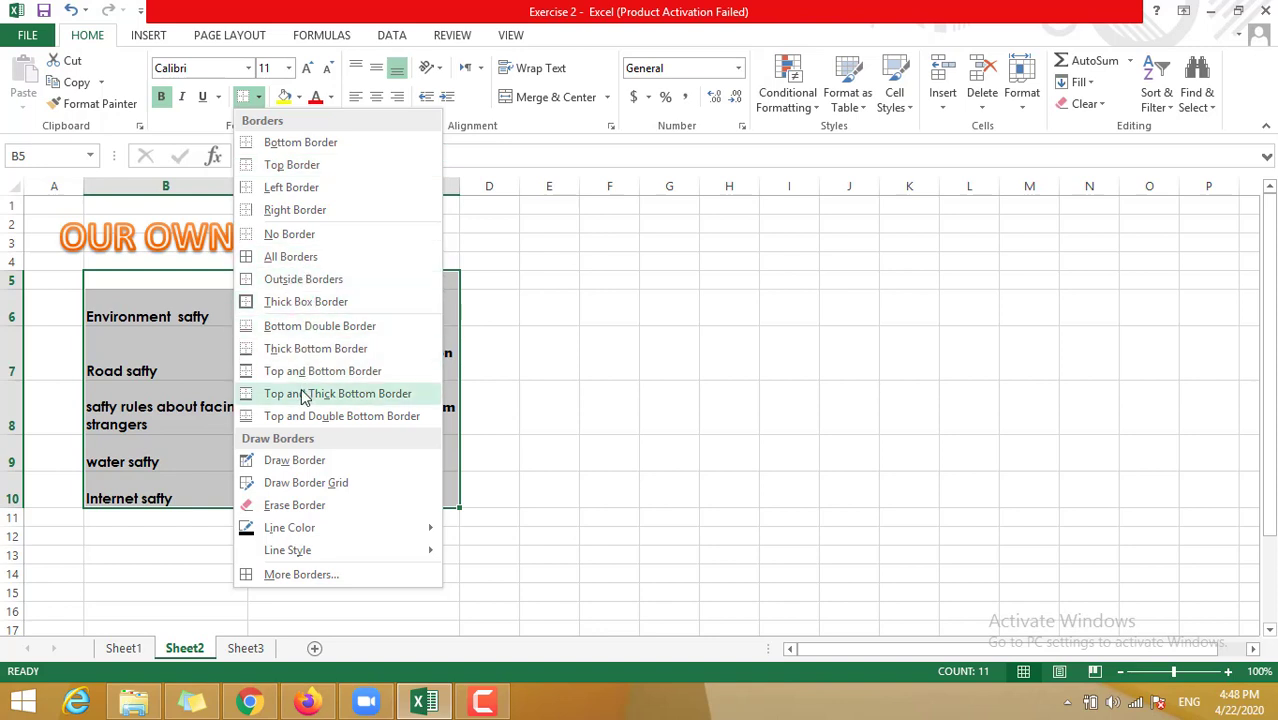
mouse_move(330, 554)
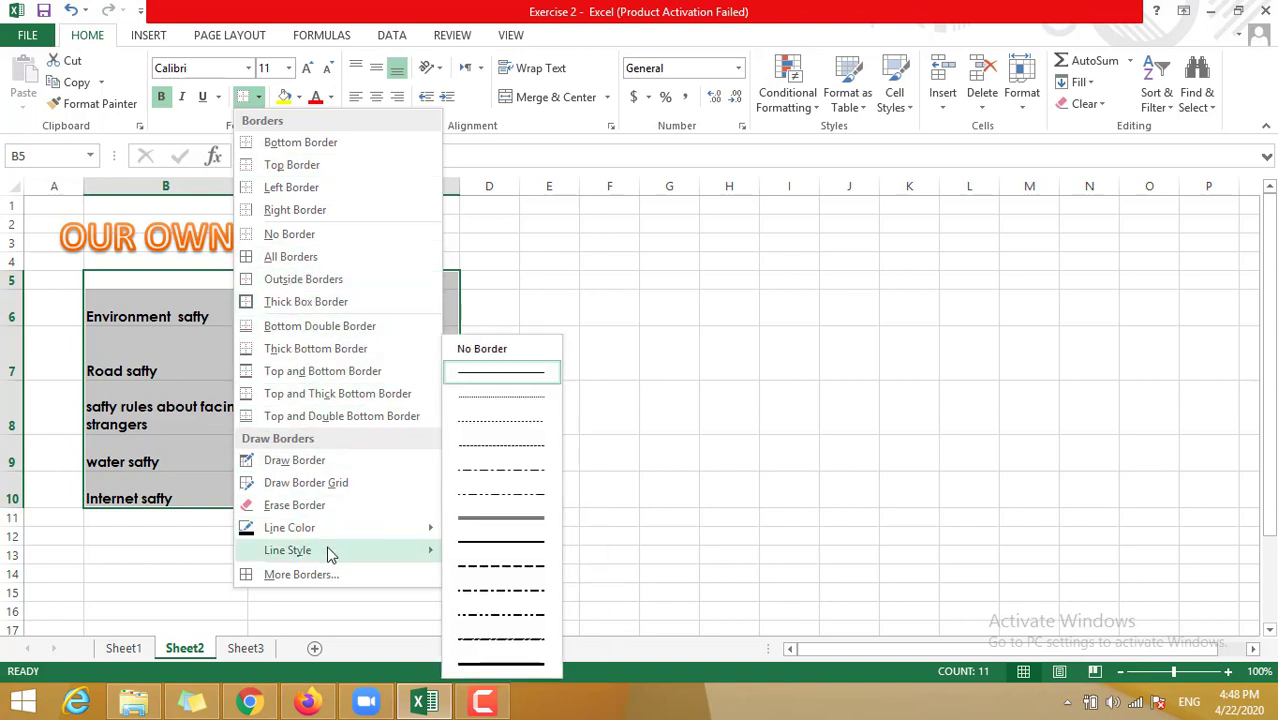
click(513, 568)
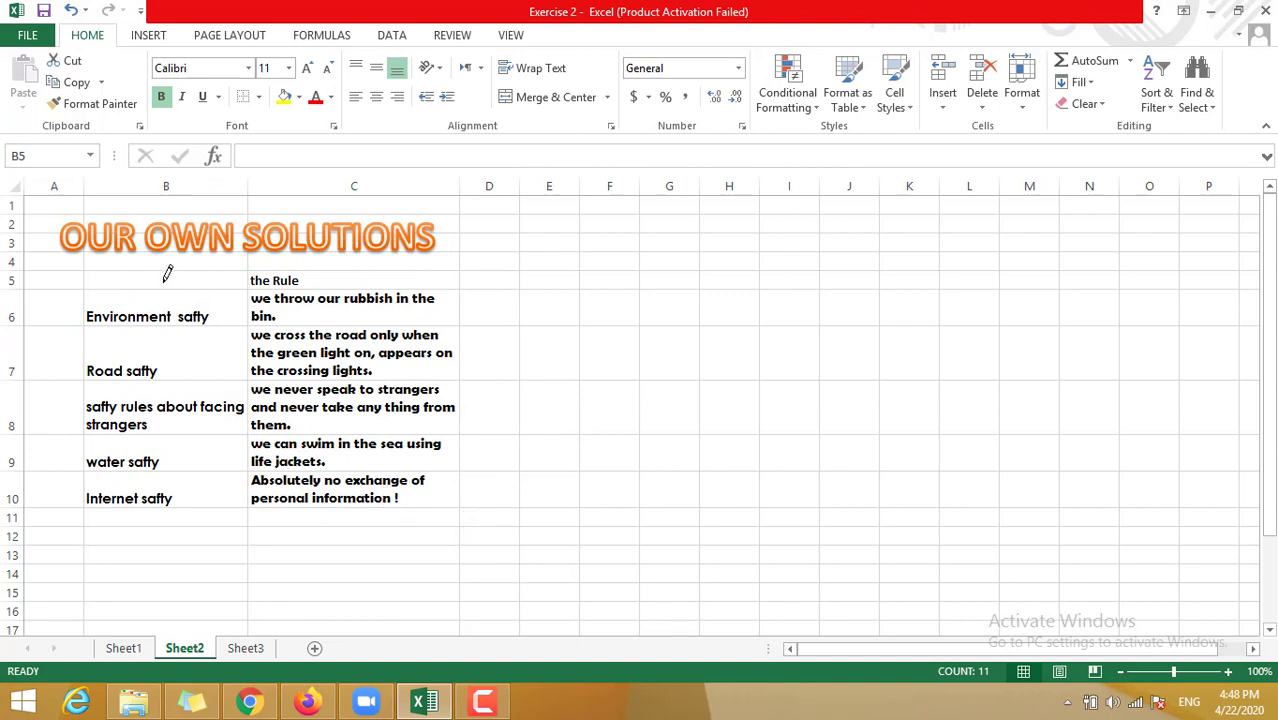
mouse_move(167, 273)
mouse_down()
mouse_move(268, 287)
mouse_move(303, 482)
mouse_up()
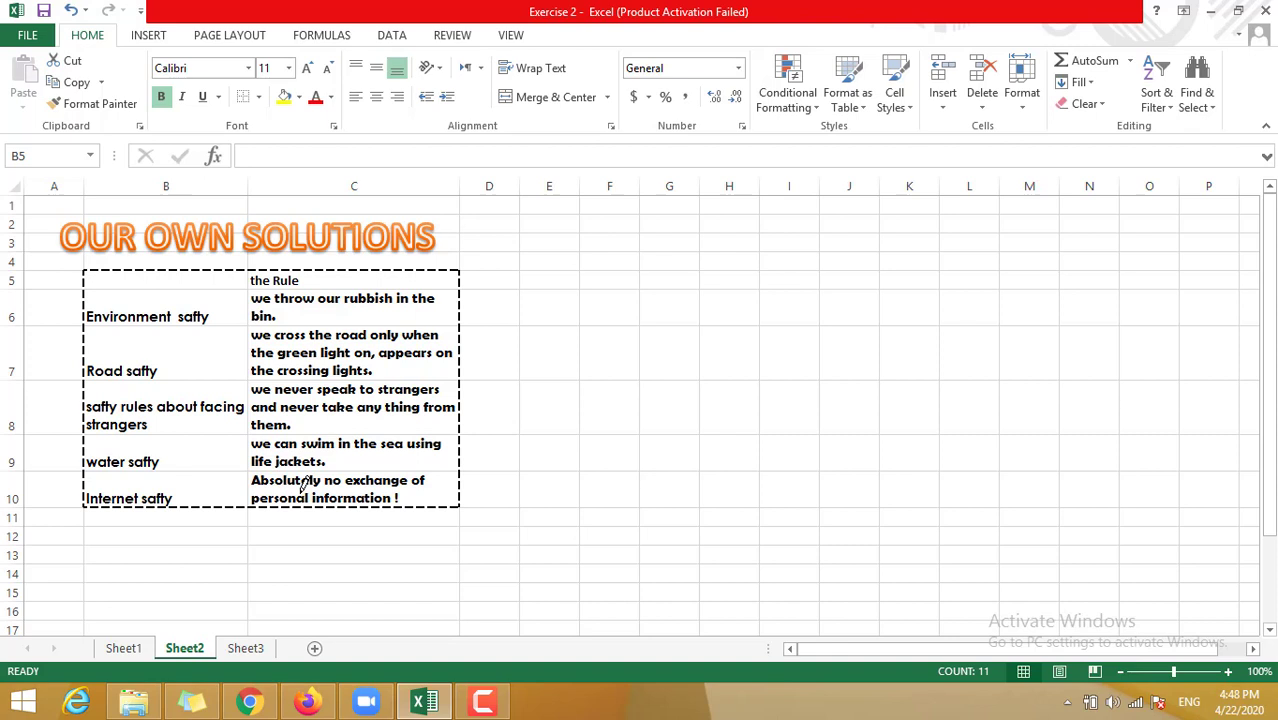
drag(303, 485, 303, 486)
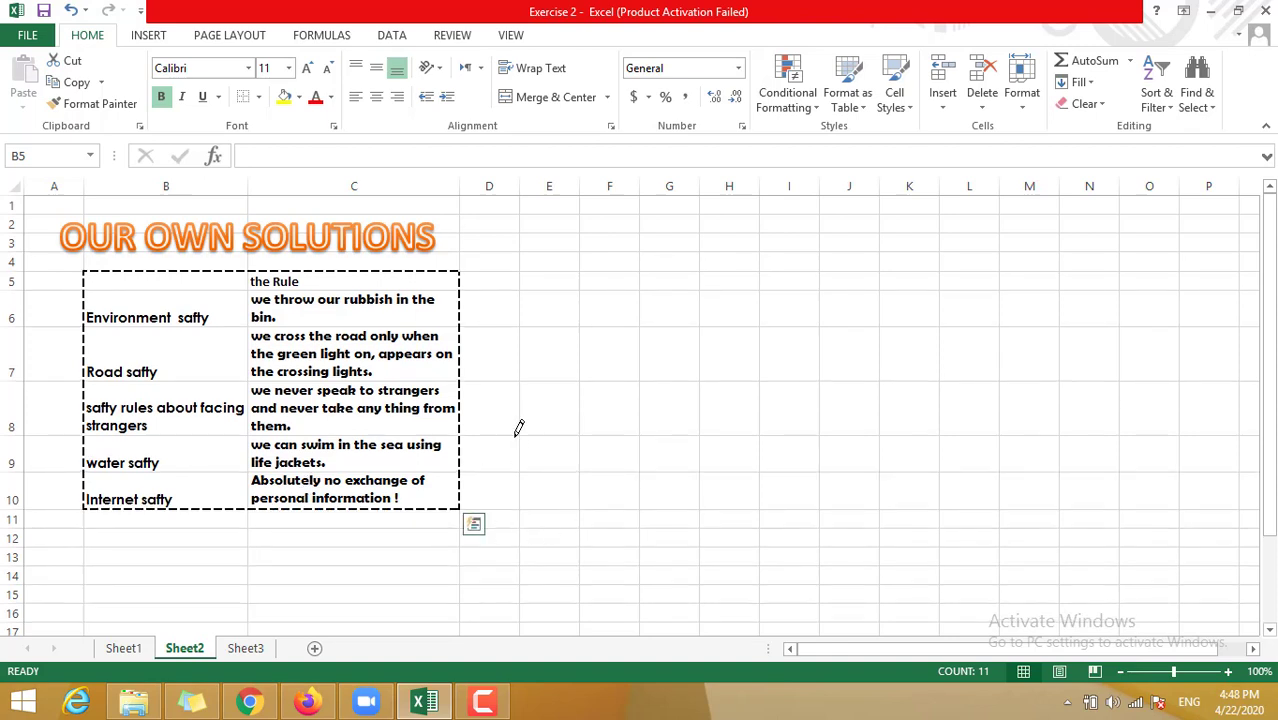
- Erase the stray dashed border lines under G7 and right of H7
click(690, 379)
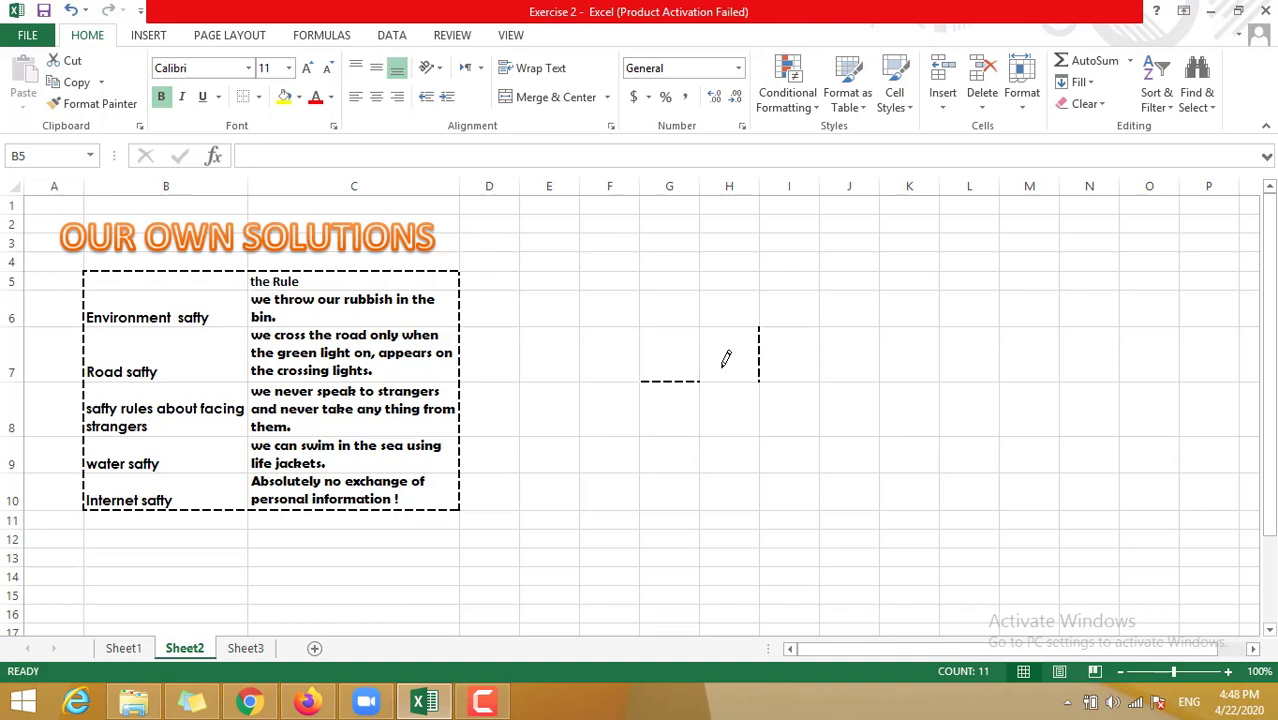
click(259, 97)
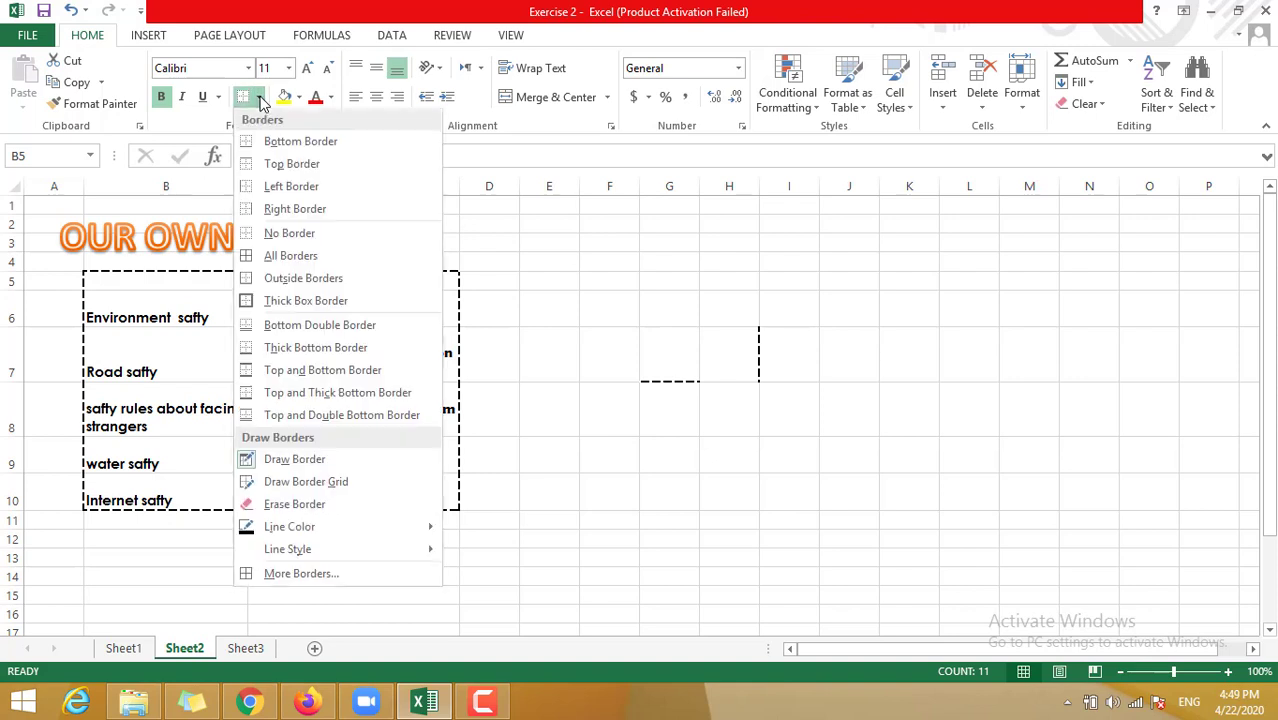
key(Escape)
key(Escape)
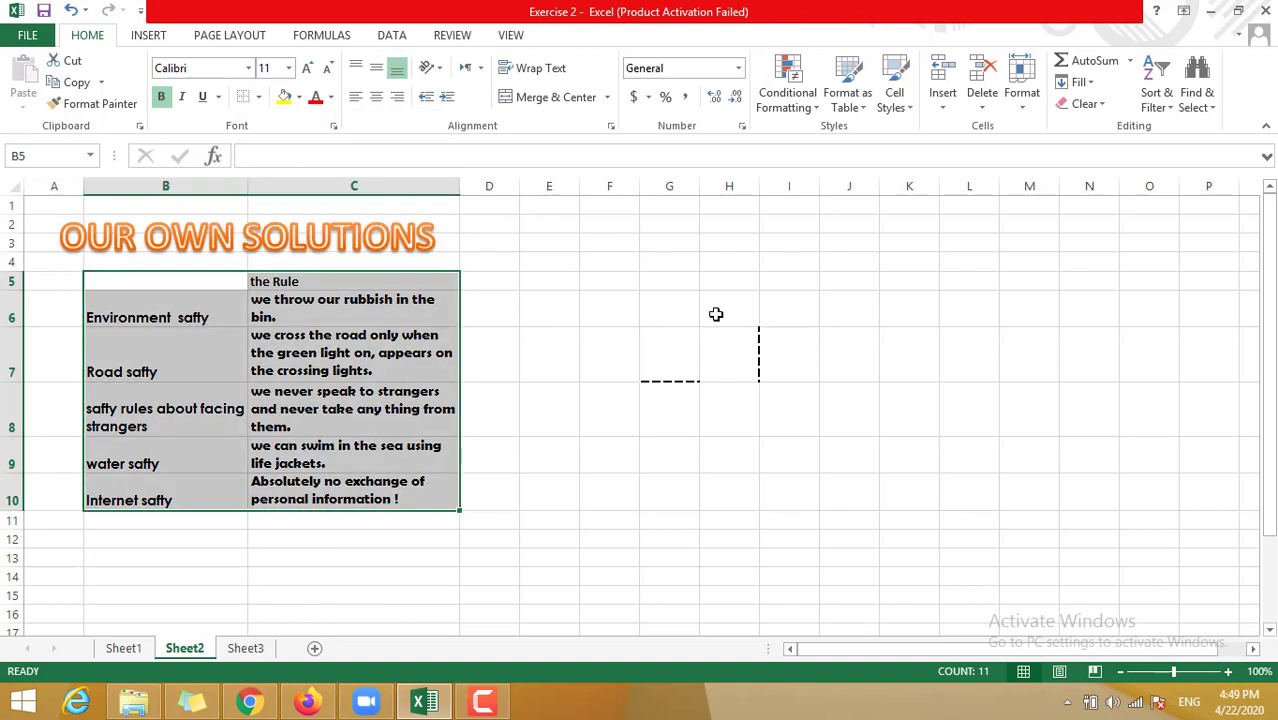
key(ctrl+c)
click(770, 377)
click(736, 371)
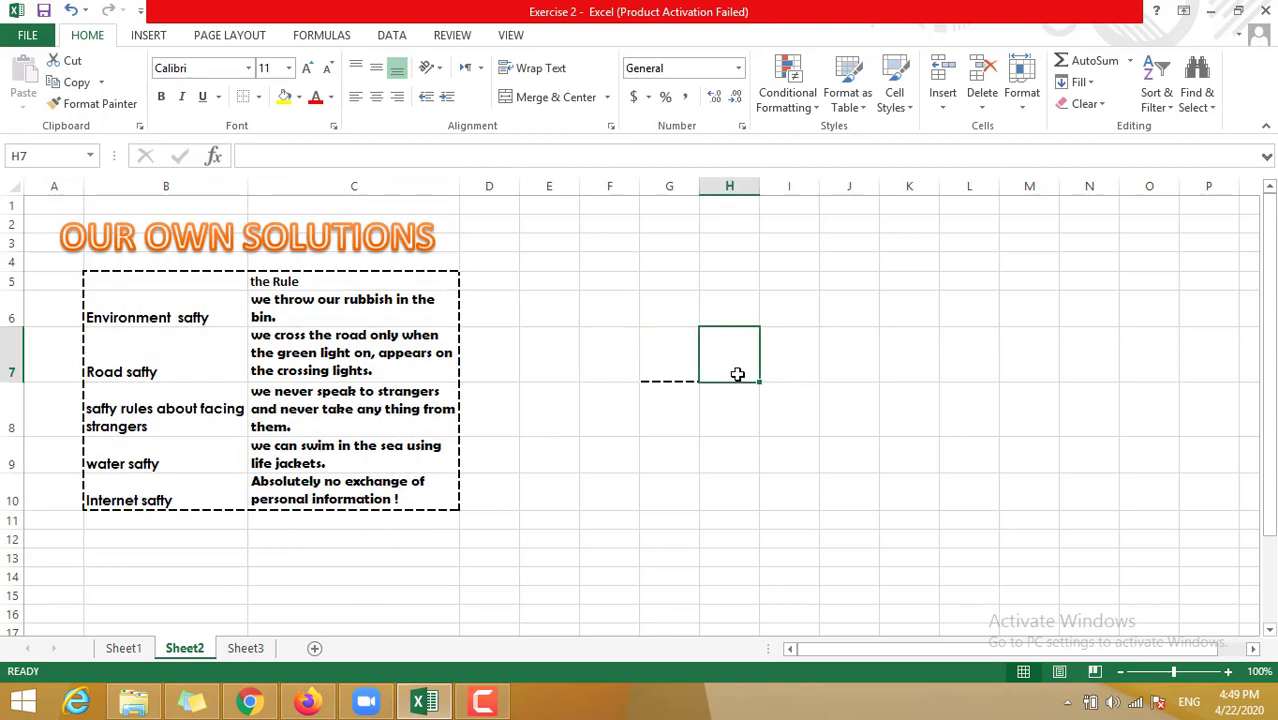
click(261, 98)
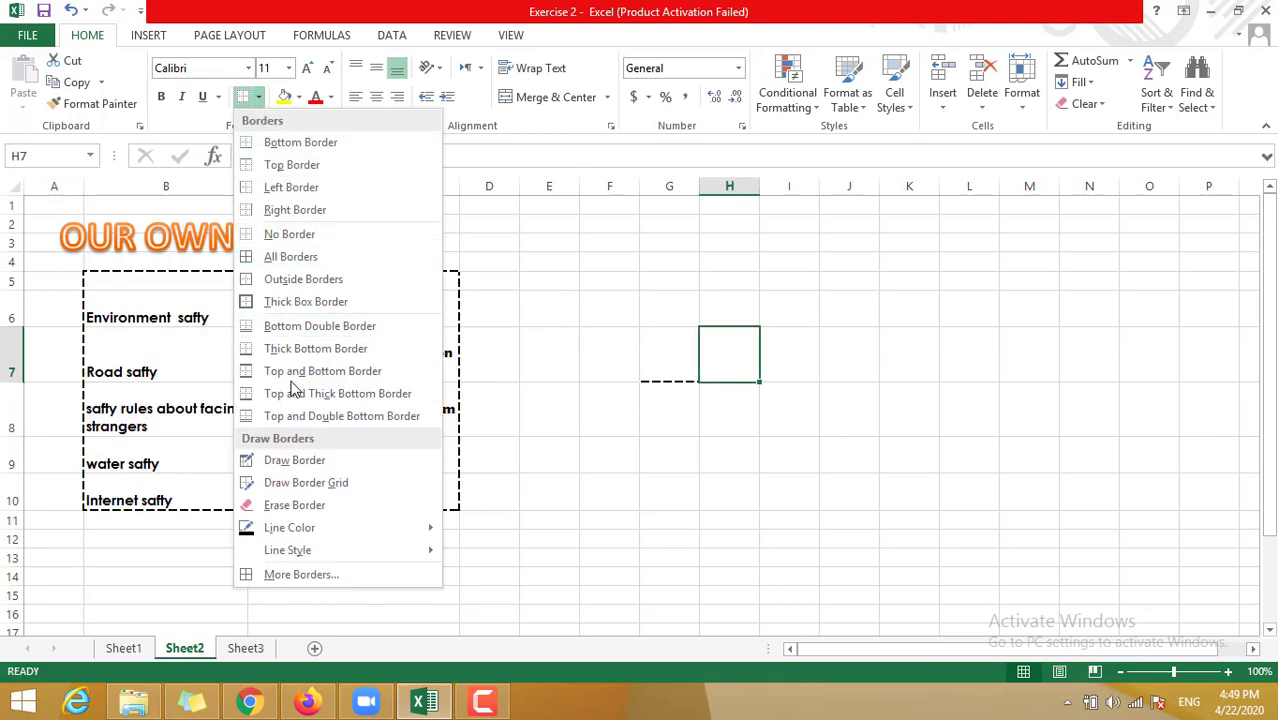
click(312, 505)
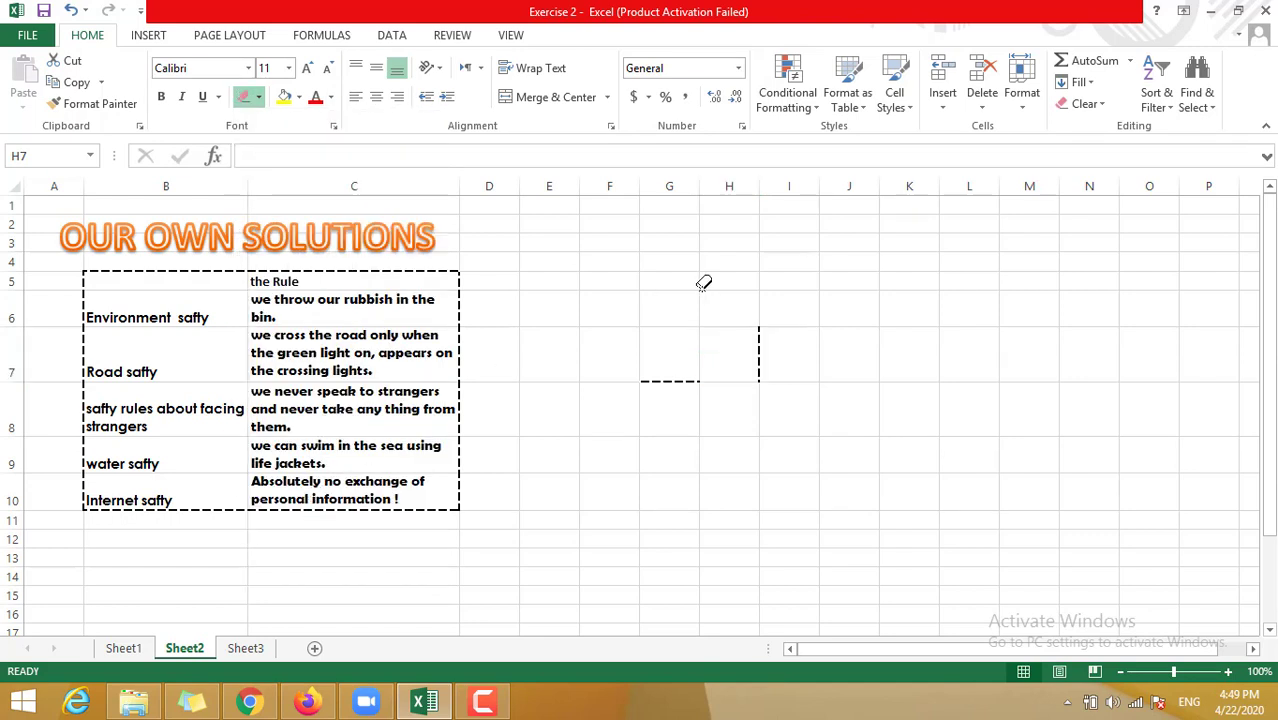
click(671, 390)
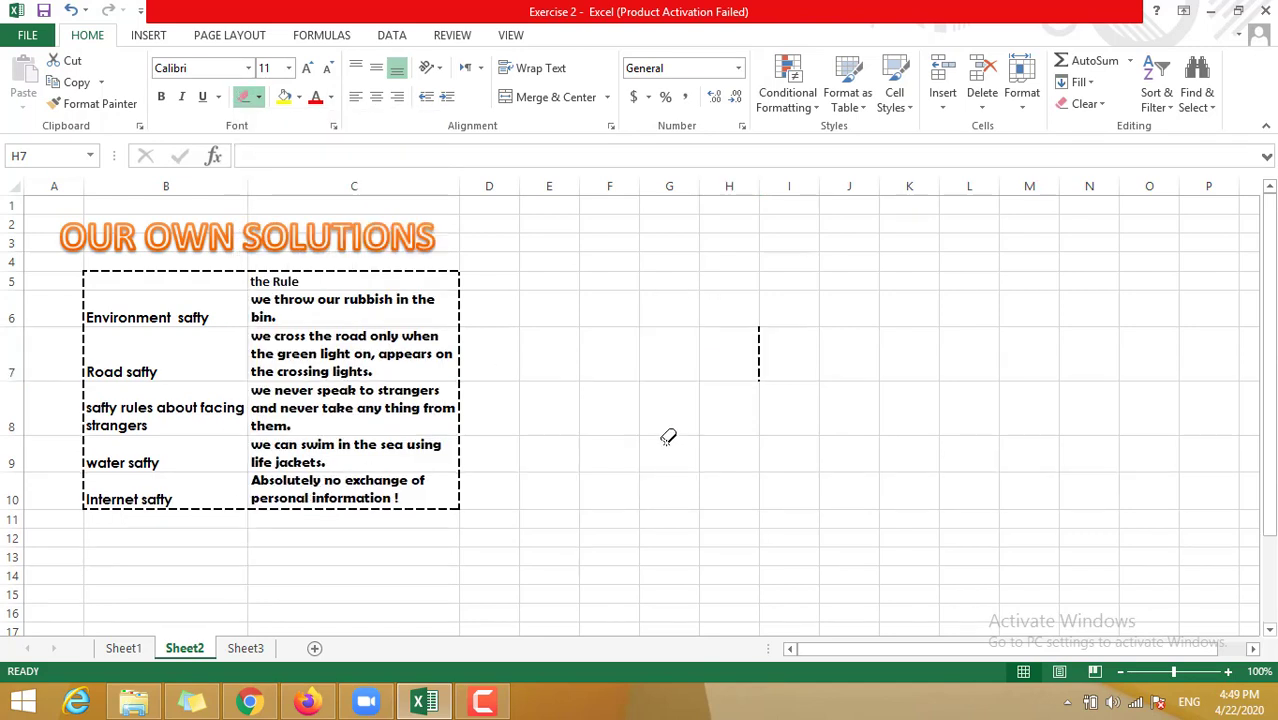
click(759, 355)
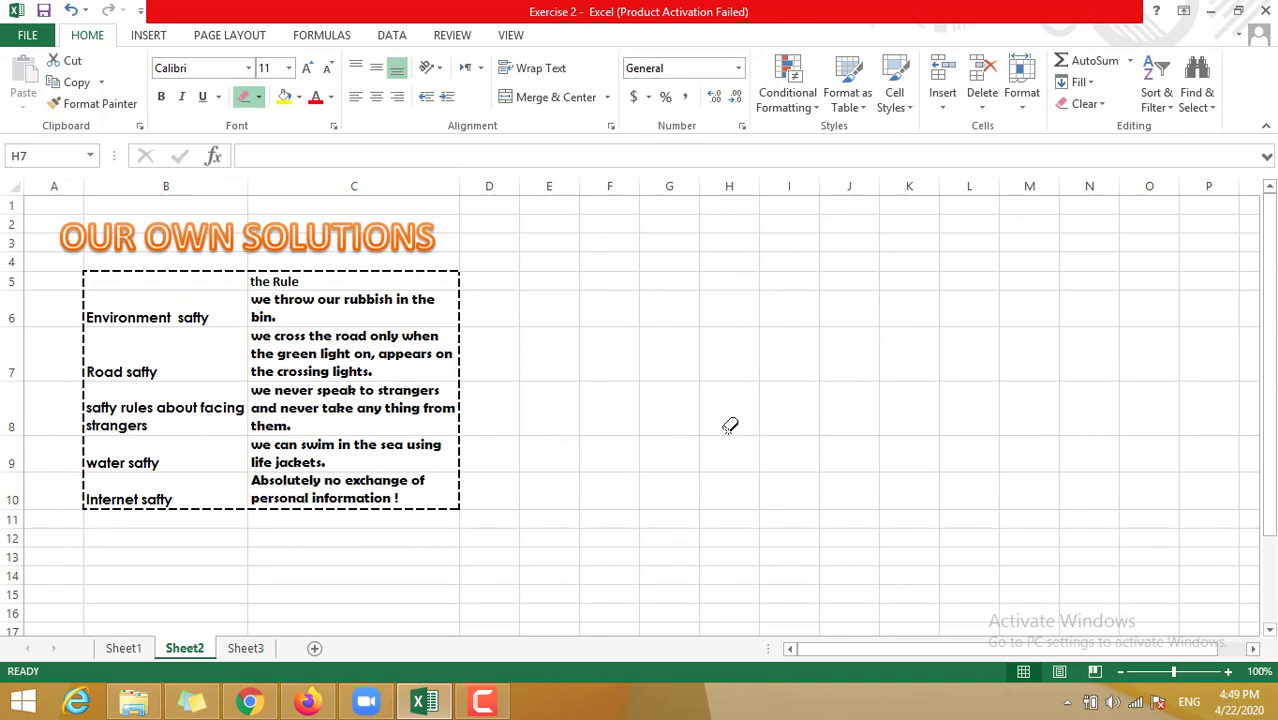
key(Escape)
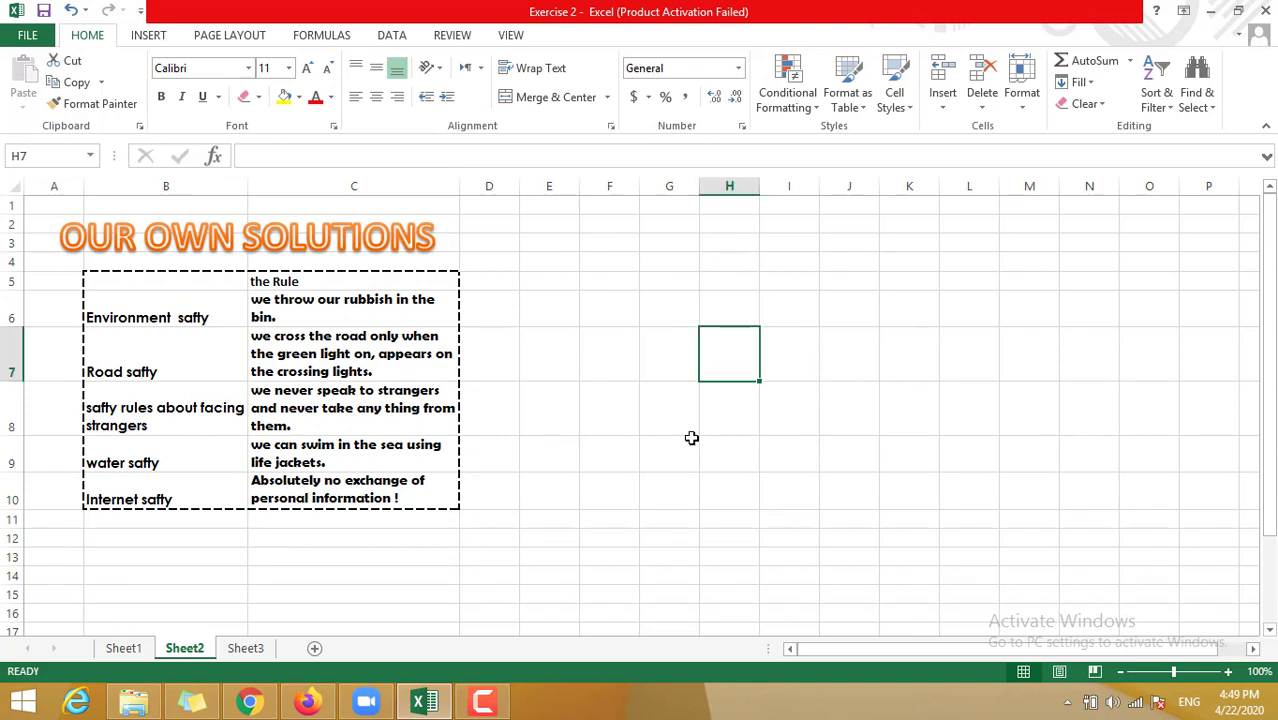
click(571, 465)
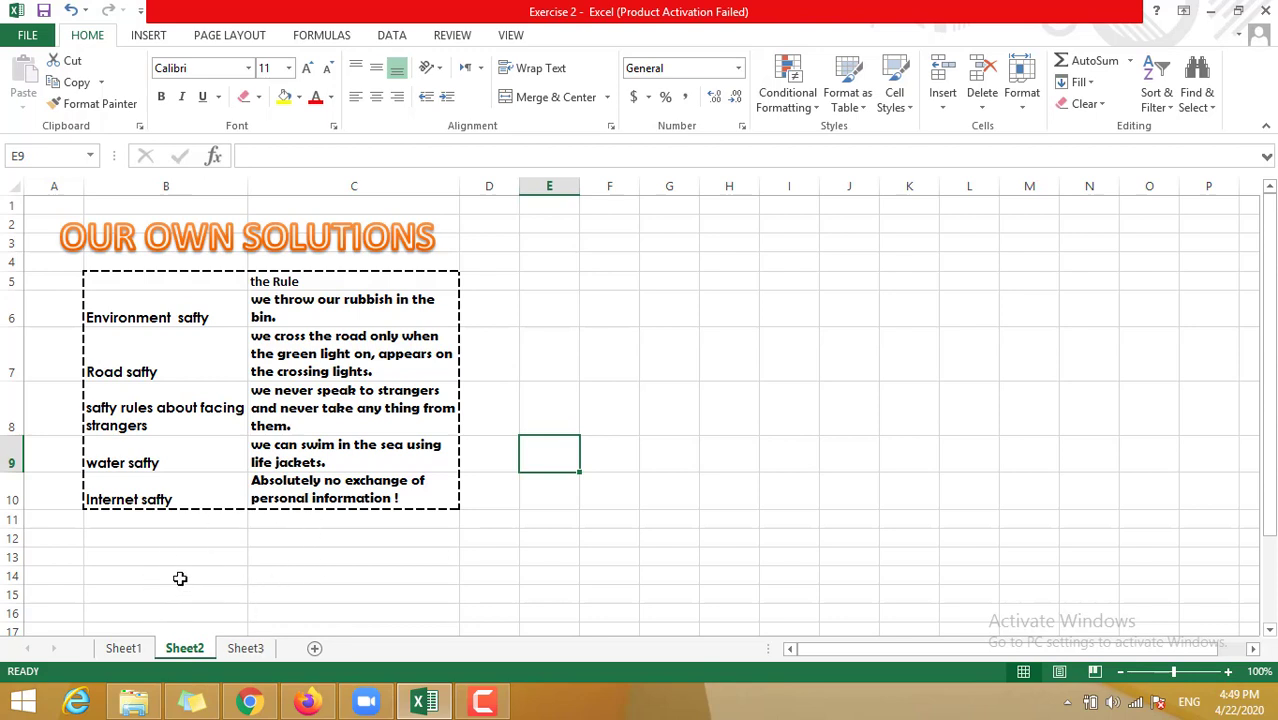
- Erase the dashed border across the table's upper rows, keeping it only around rows 9–10
click(147, 36)
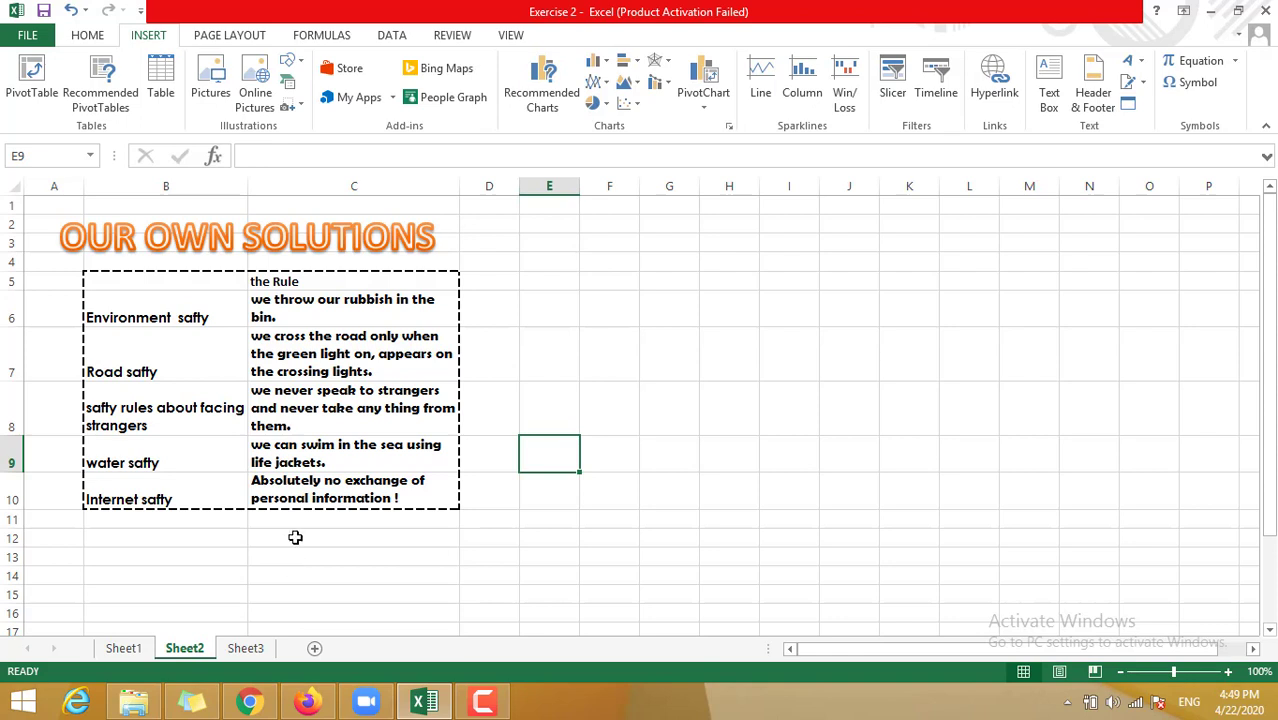
scroll(295, 537, down, 1)
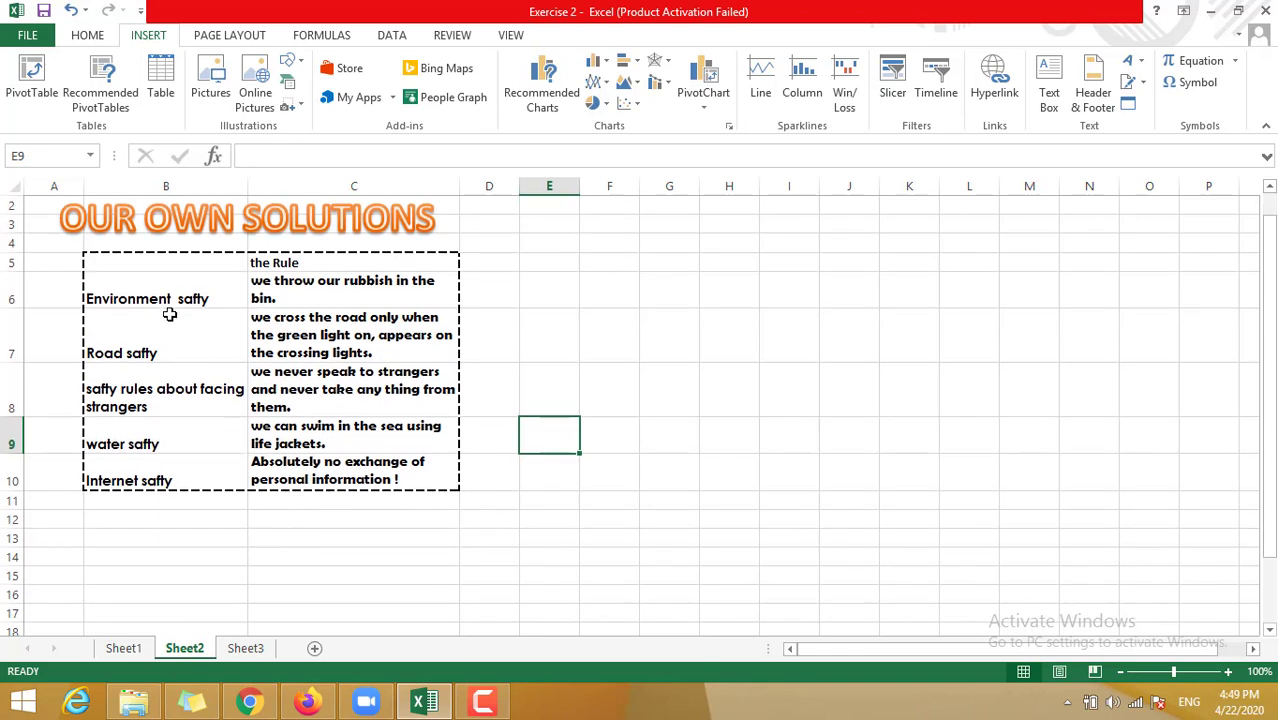
drag(152, 266, 363, 479)
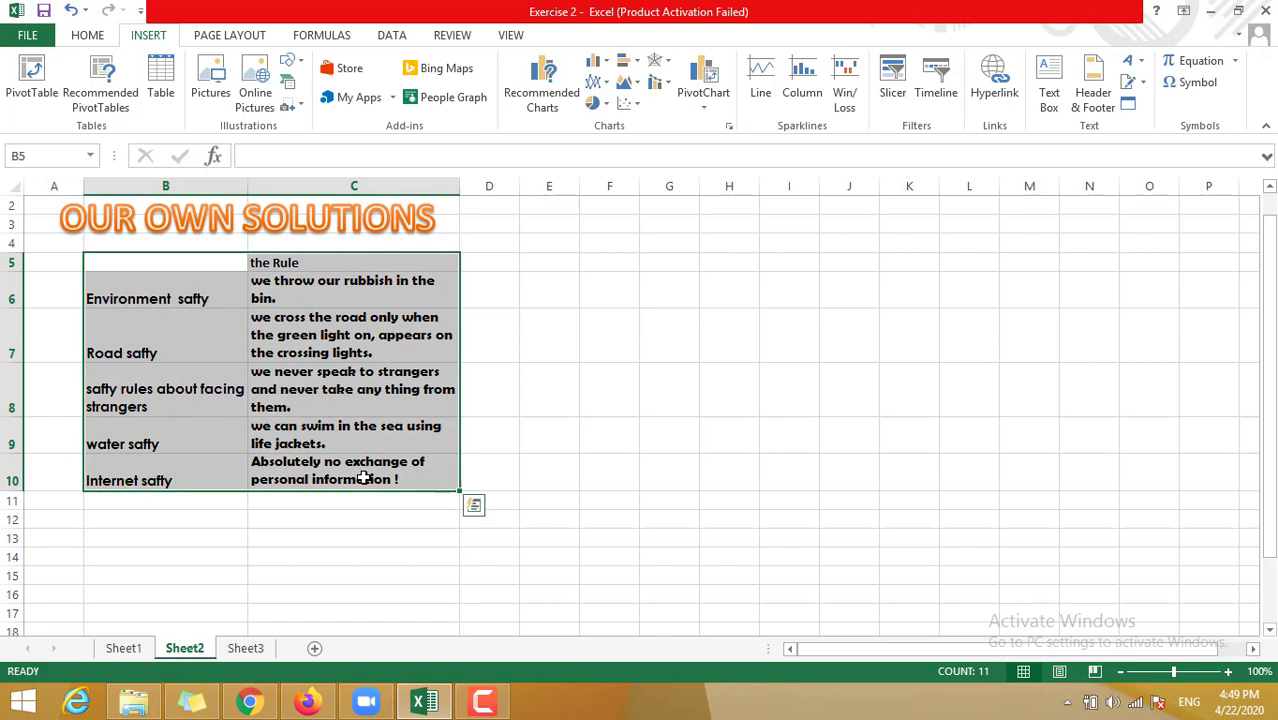
click(98, 38)
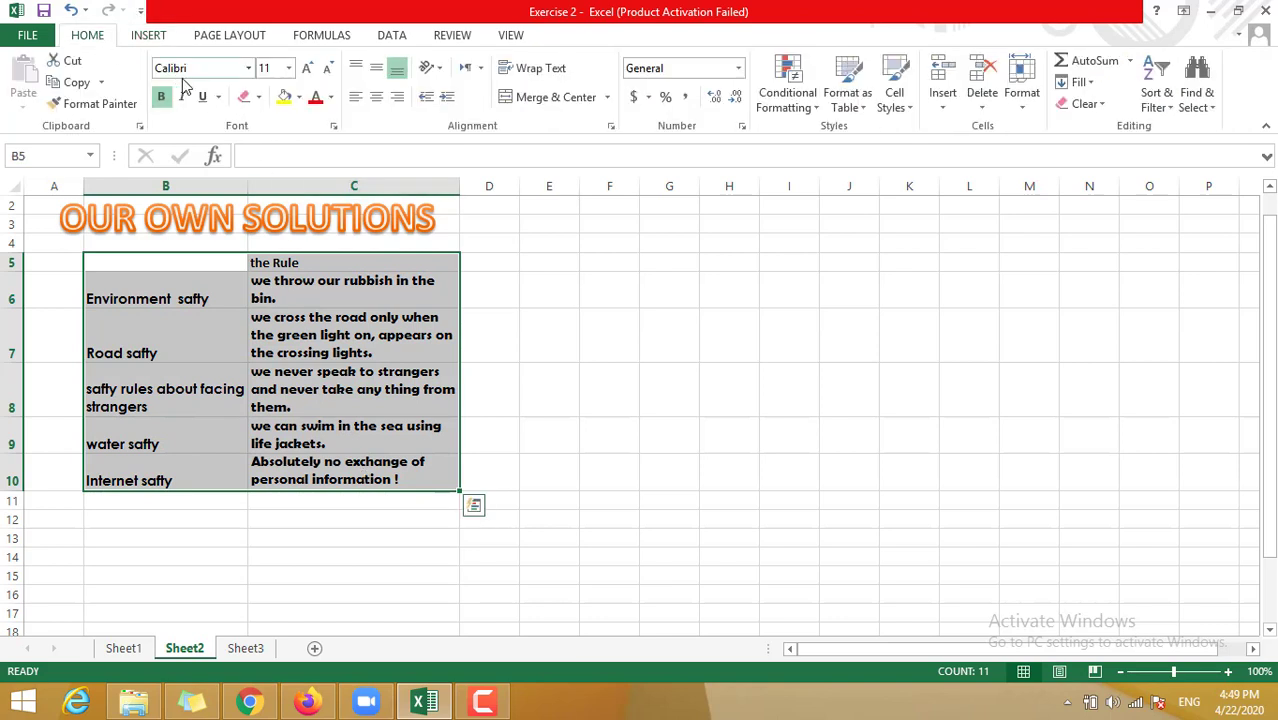
click(250, 102)
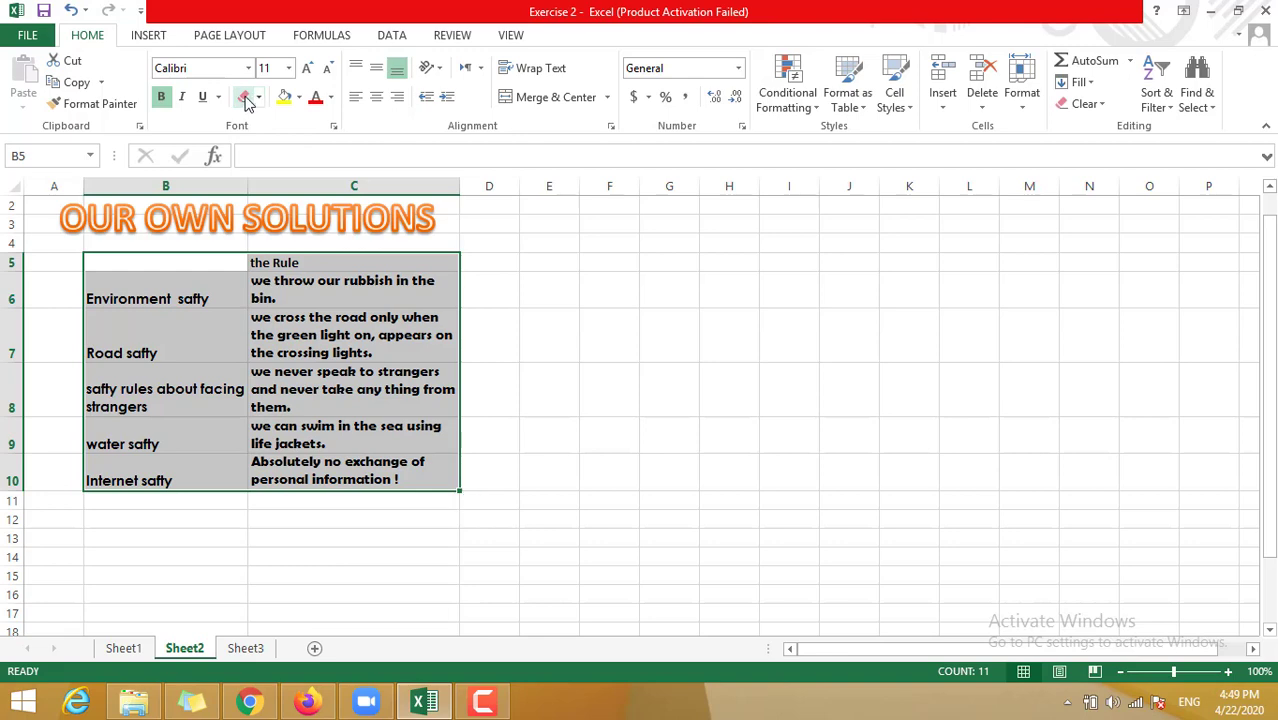
click(248, 103)
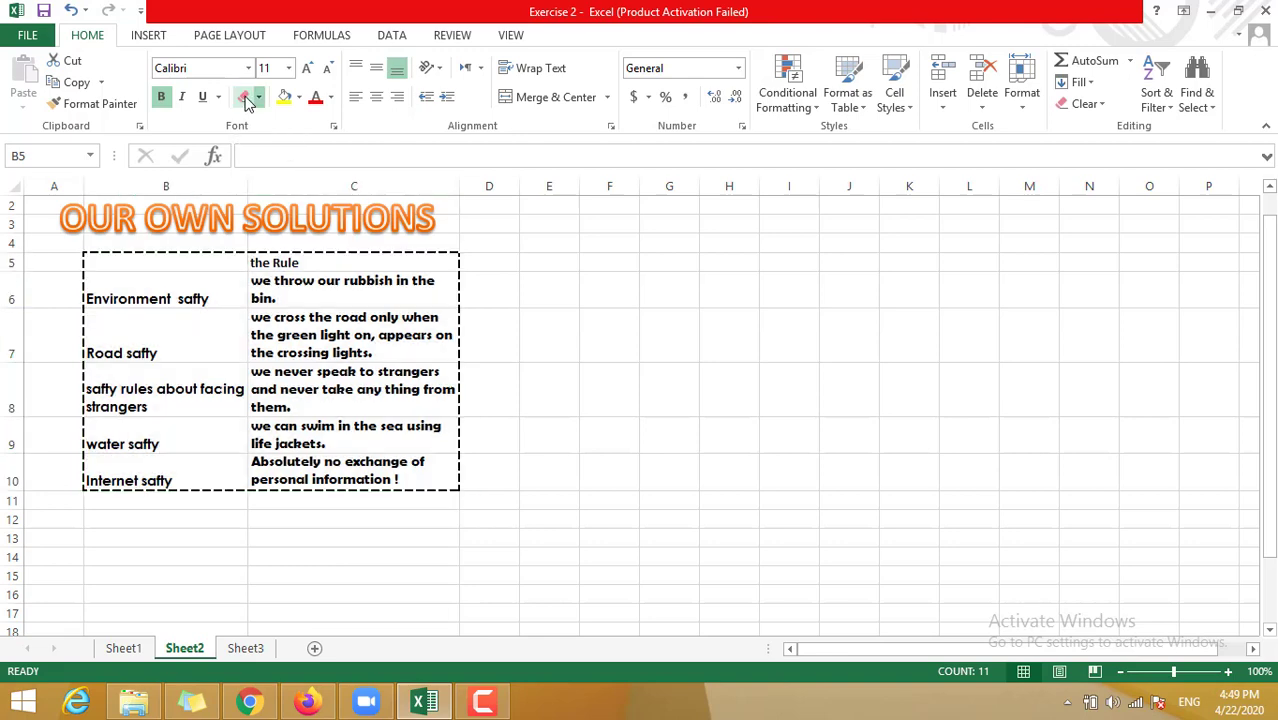
click(420, 248)
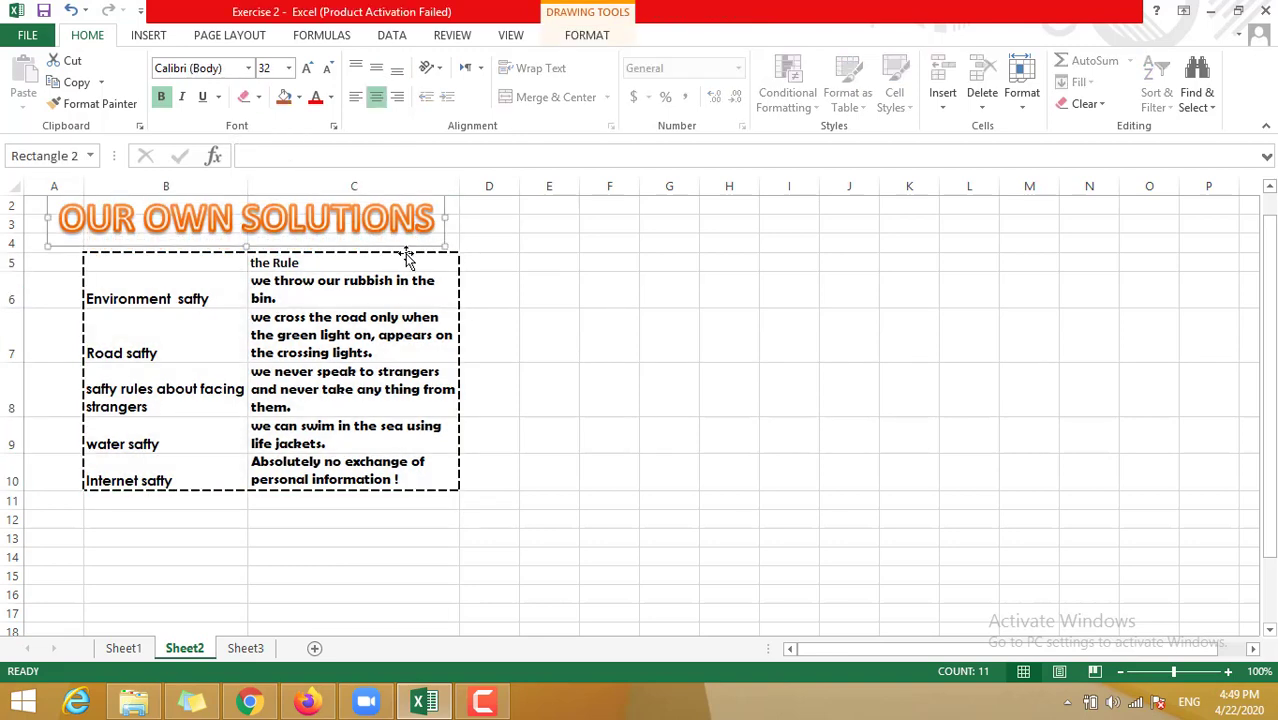
click(245, 97)
mouse_move(451, 391)
mouse_down()
mouse_move(434, 447)
mouse_move(246, 443)
mouse_move(451, 480)
mouse_move(153, 475)
mouse_move(77, 280)
mouse_move(111, 254)
mouse_move(107, 275)
mouse_up()
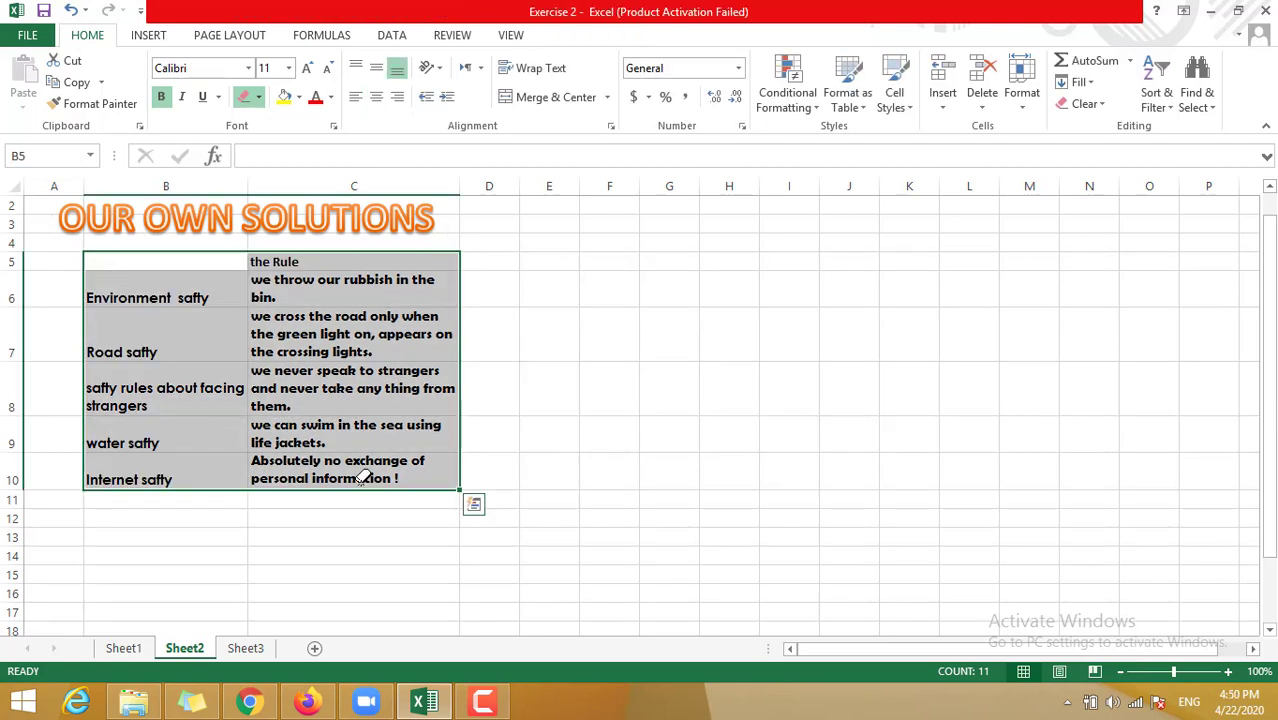
key(Escape)
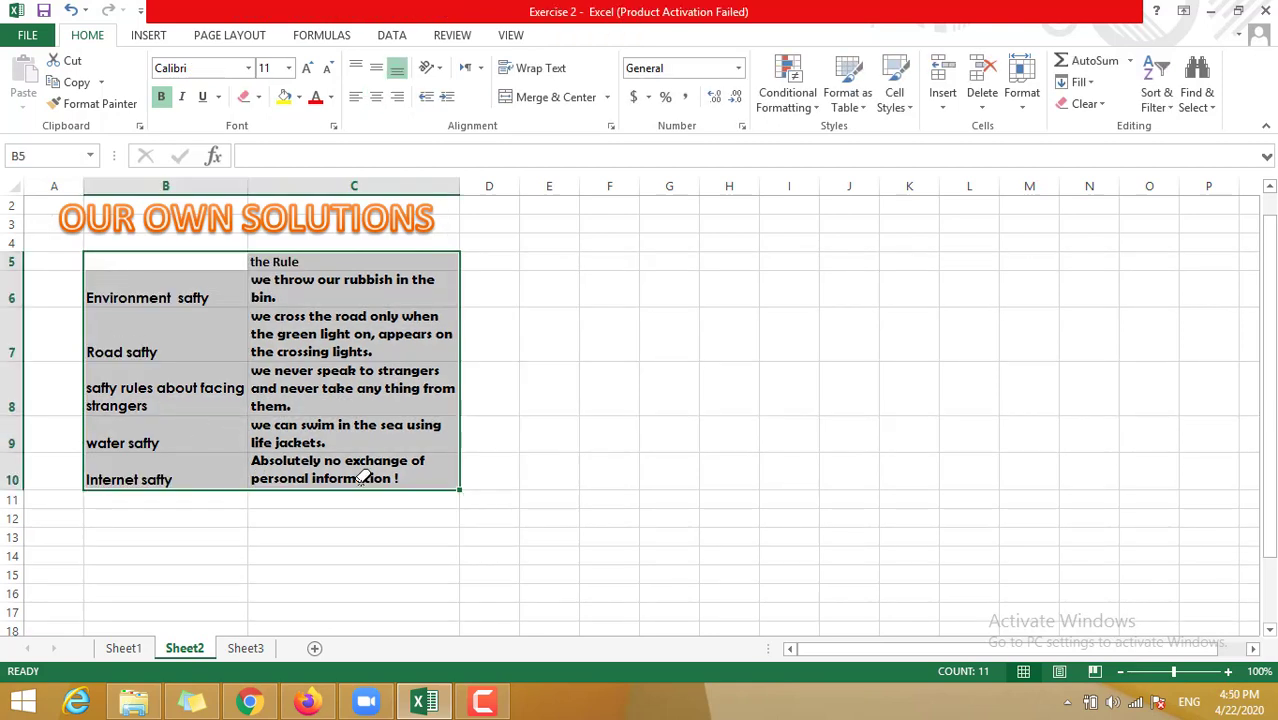
- Erase the remaining dashed border lines around B9:C10
click(399, 537)
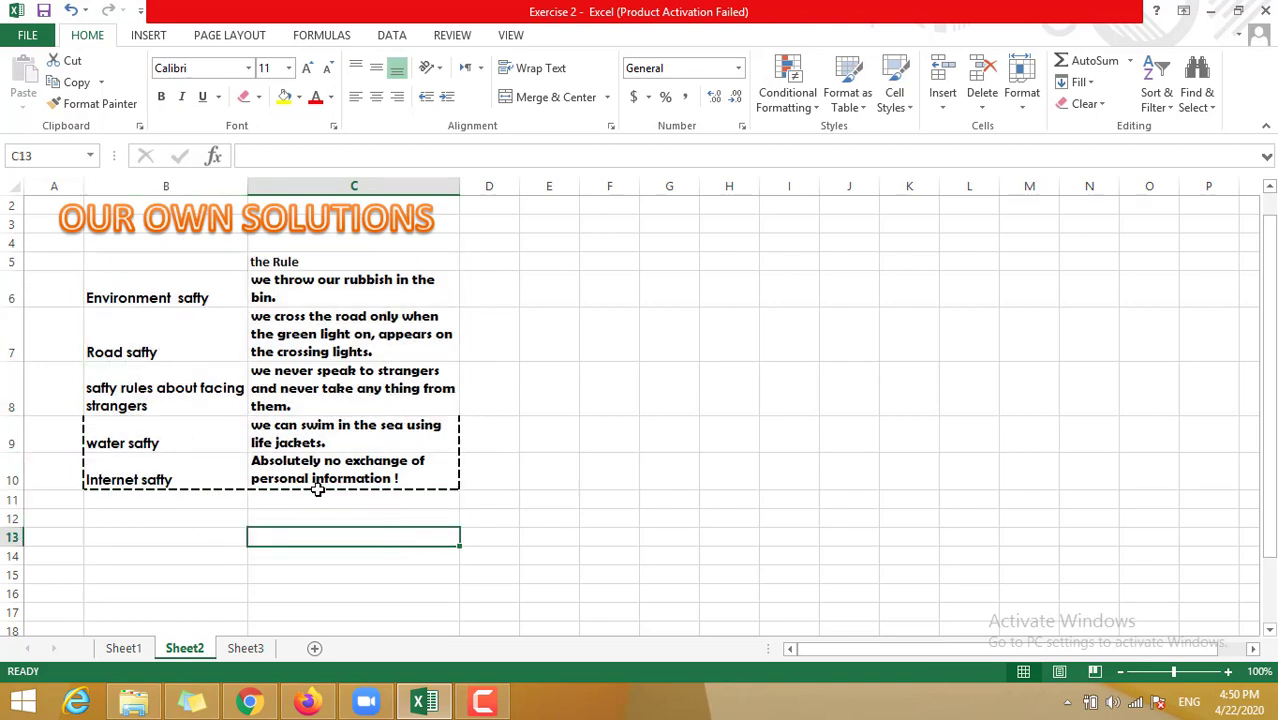
click(246, 97)
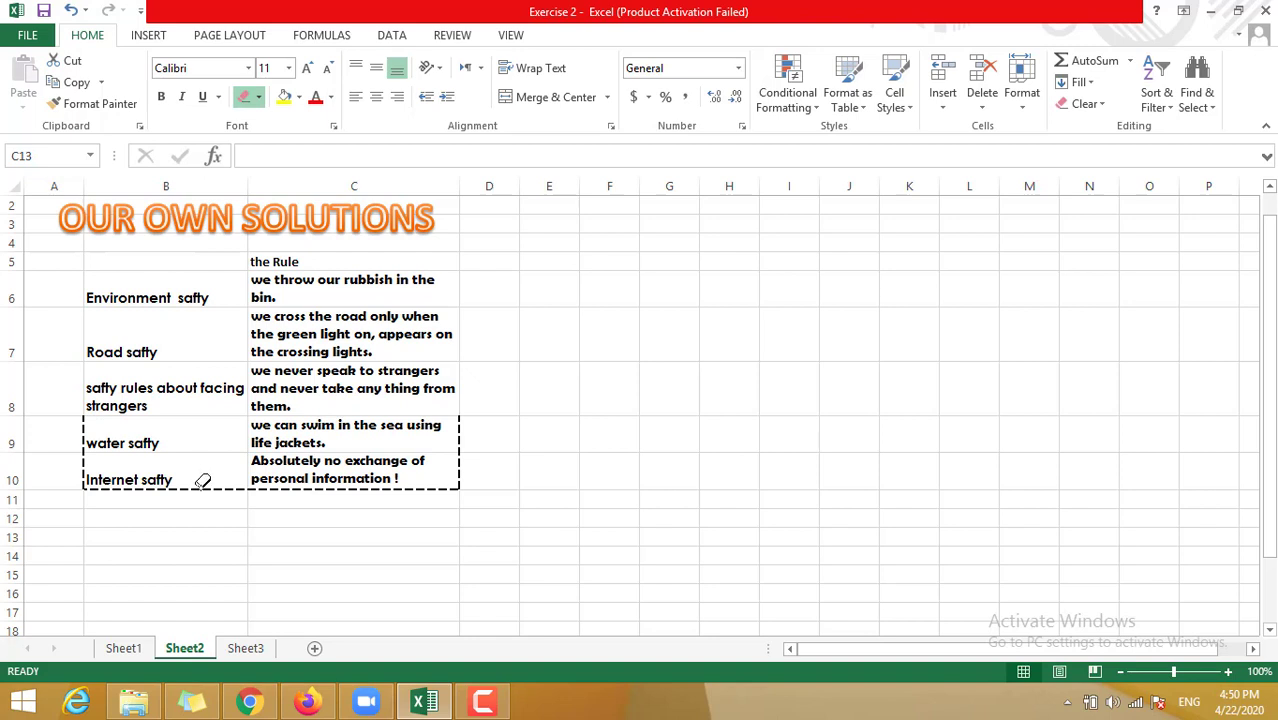
click(200, 487)
click(83, 435)
click(84, 470)
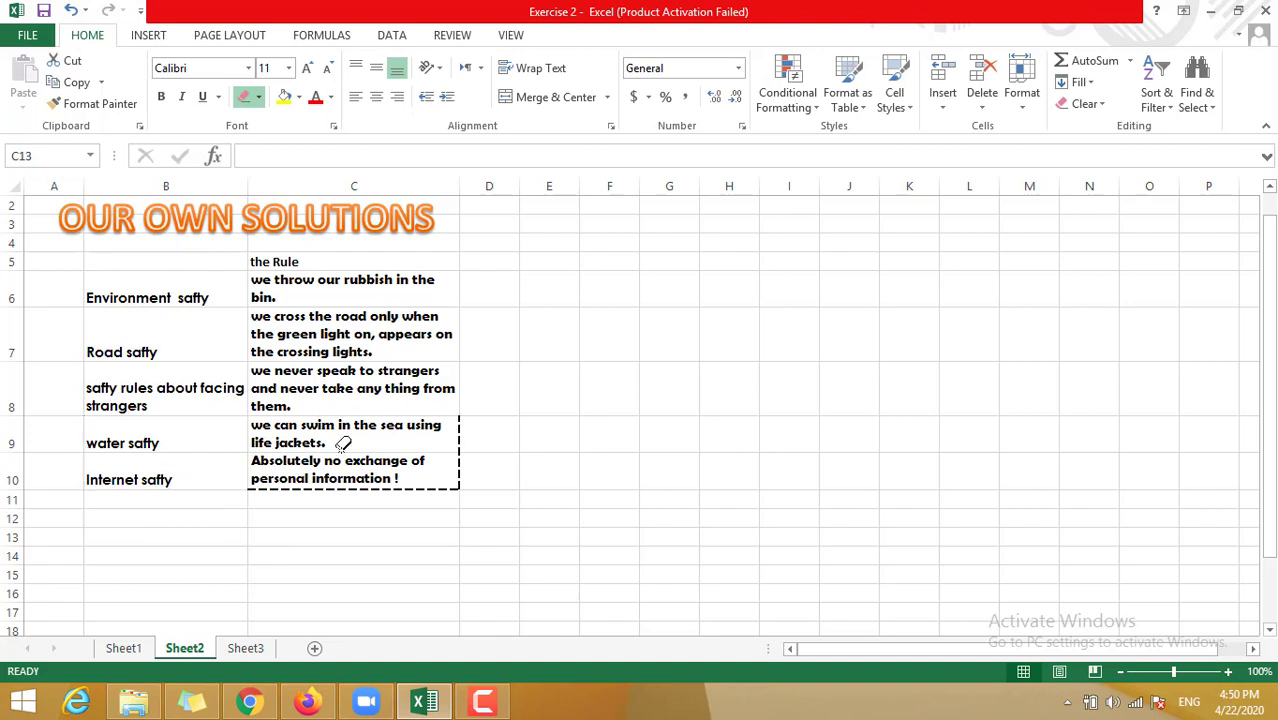
click(371, 489)
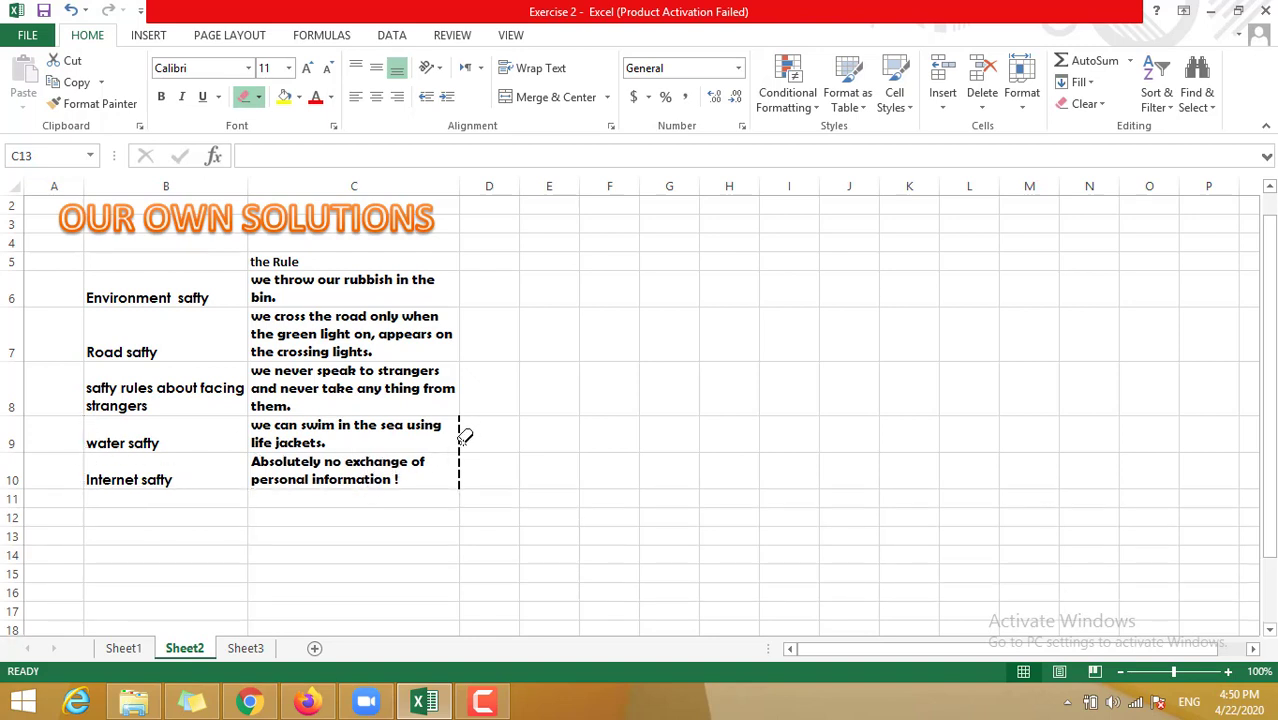
click(460, 441)
double_click(461, 470)
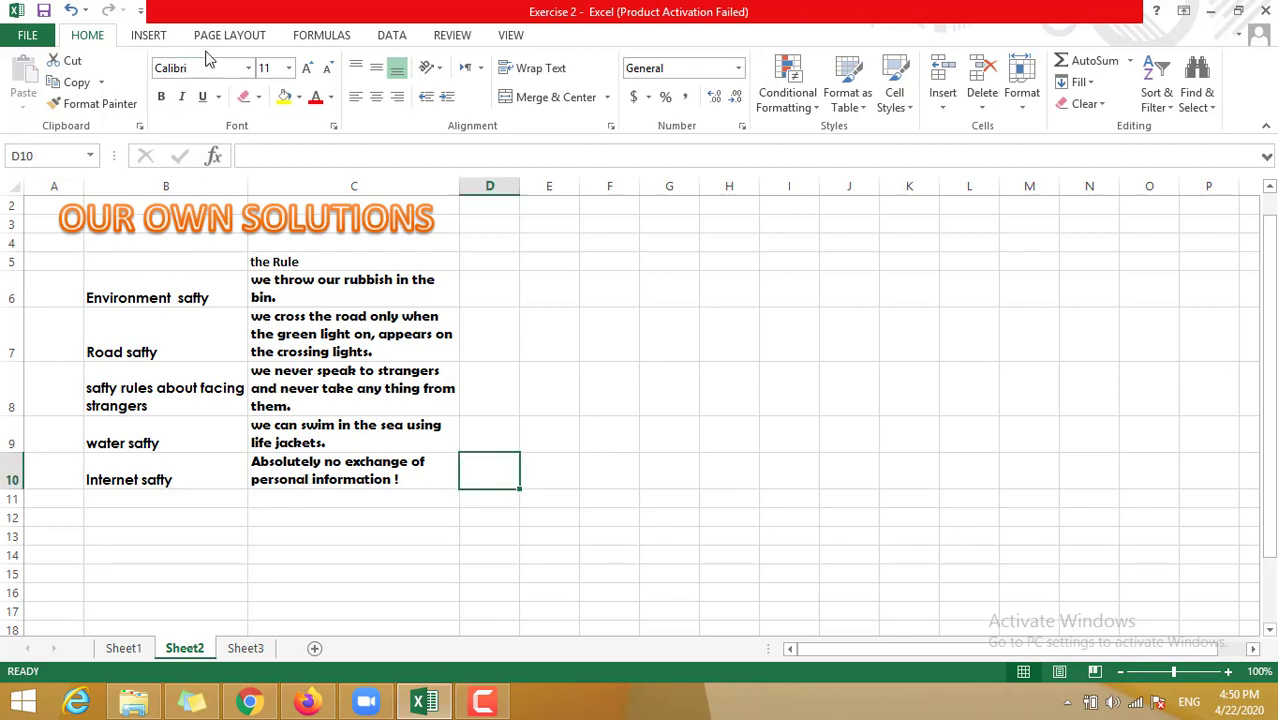
- Draw a dash-dot border around B5:C10 and stop the screen recording
click(258, 97)
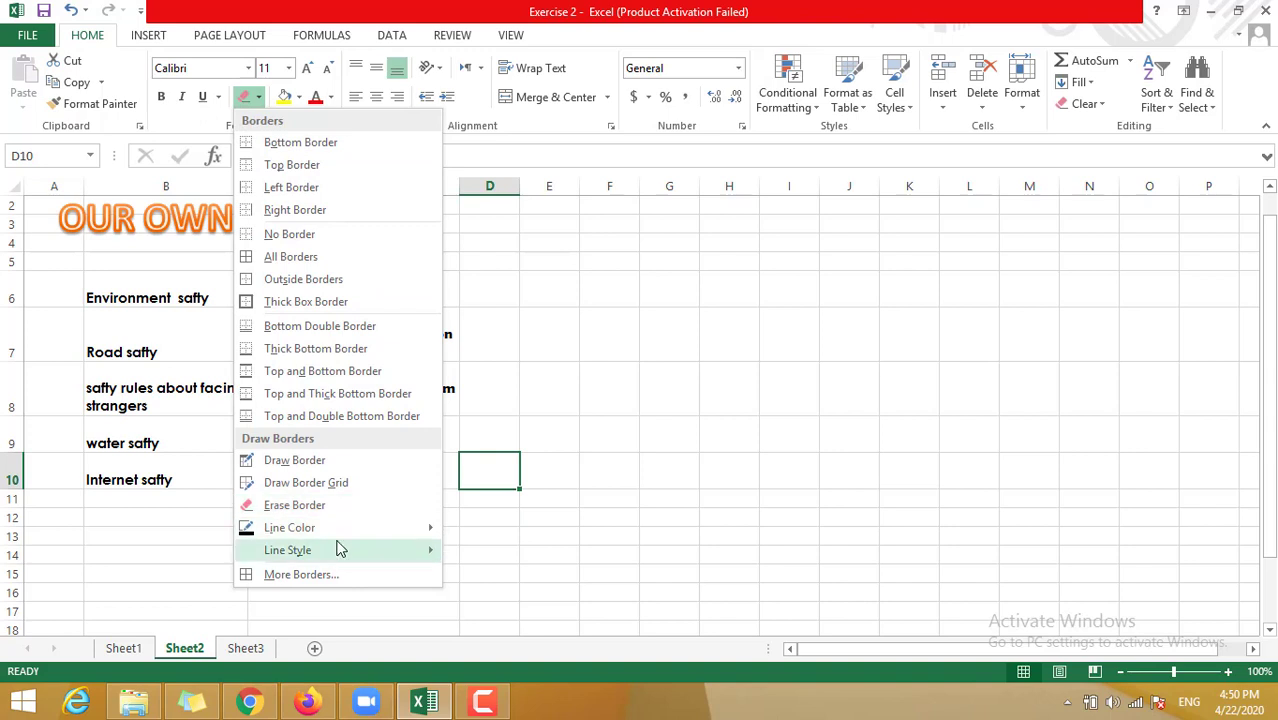
mouse_move(335, 548)
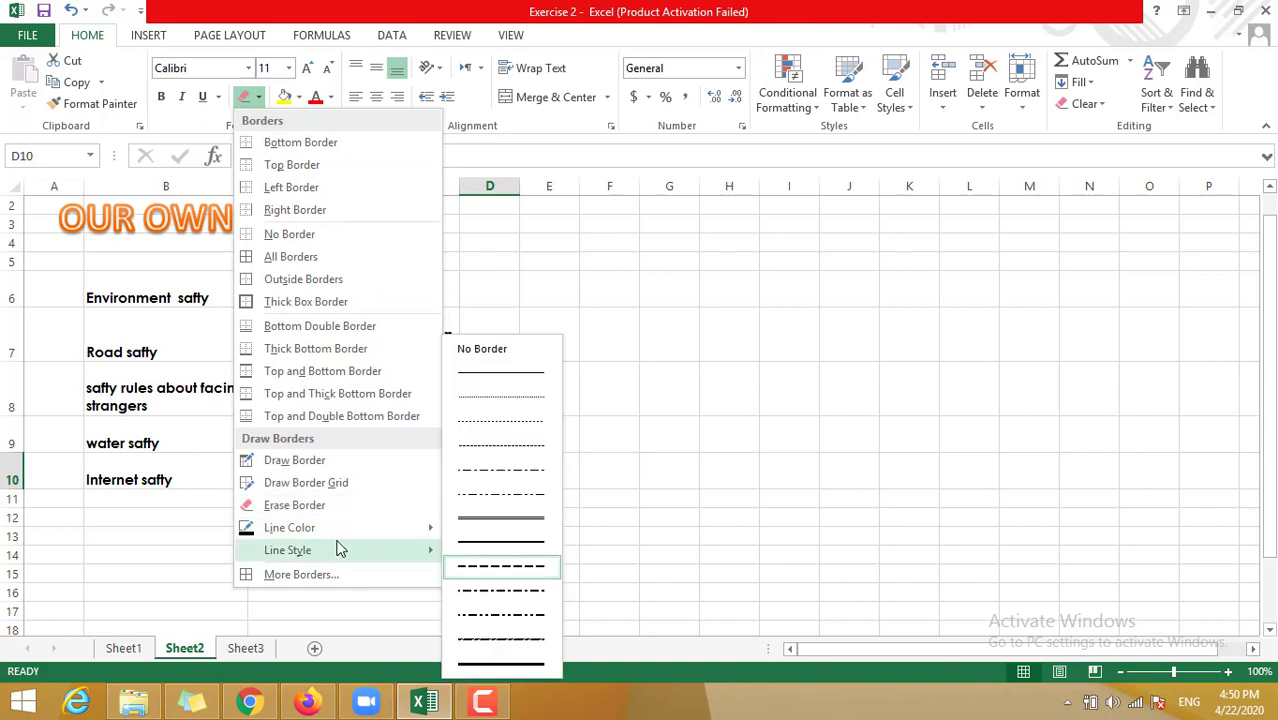
click(499, 613)
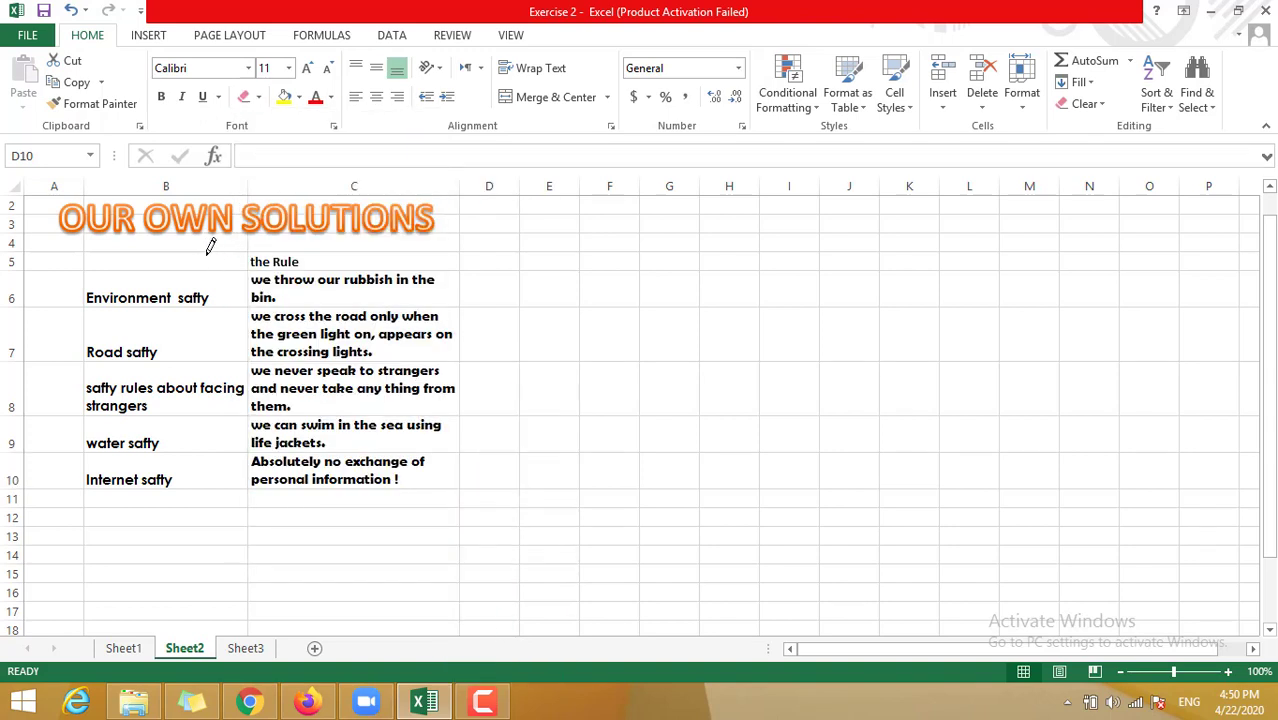
mouse_move(210, 246)
mouse_down()
mouse_move(306, 300)
mouse_move(331, 466)
mouse_up()
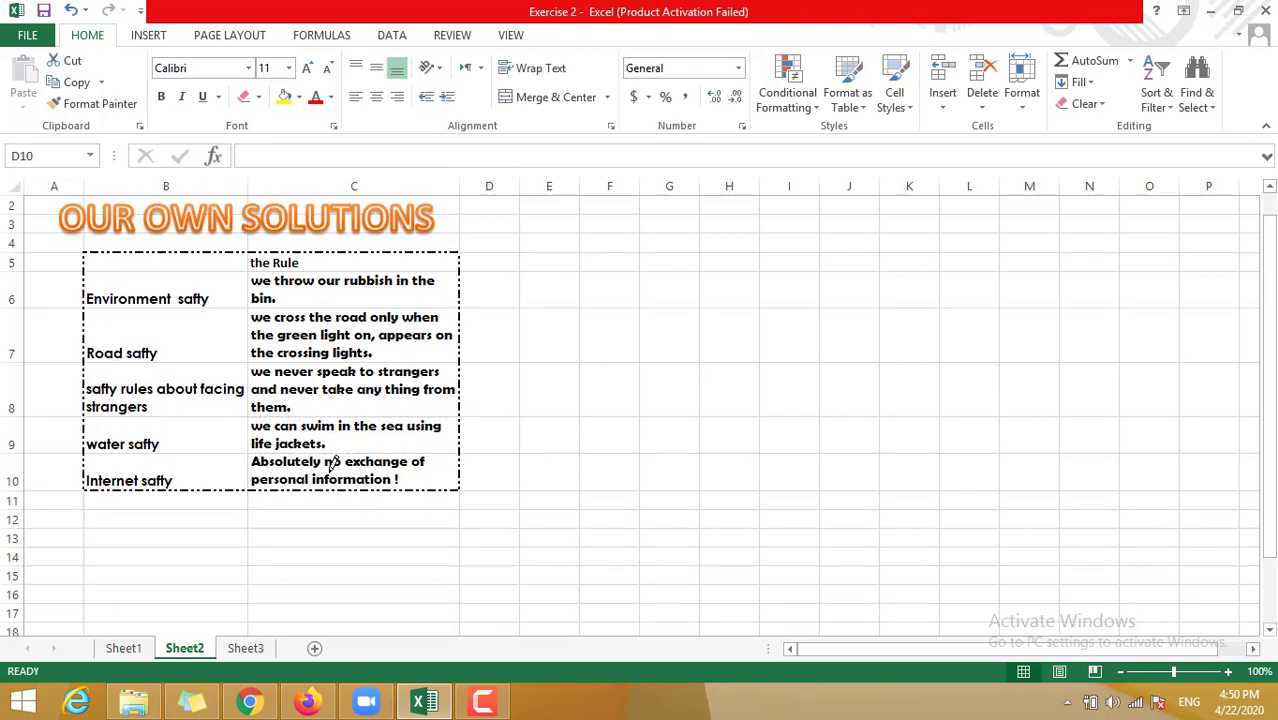
click(485, 704)
click(1237, 612)
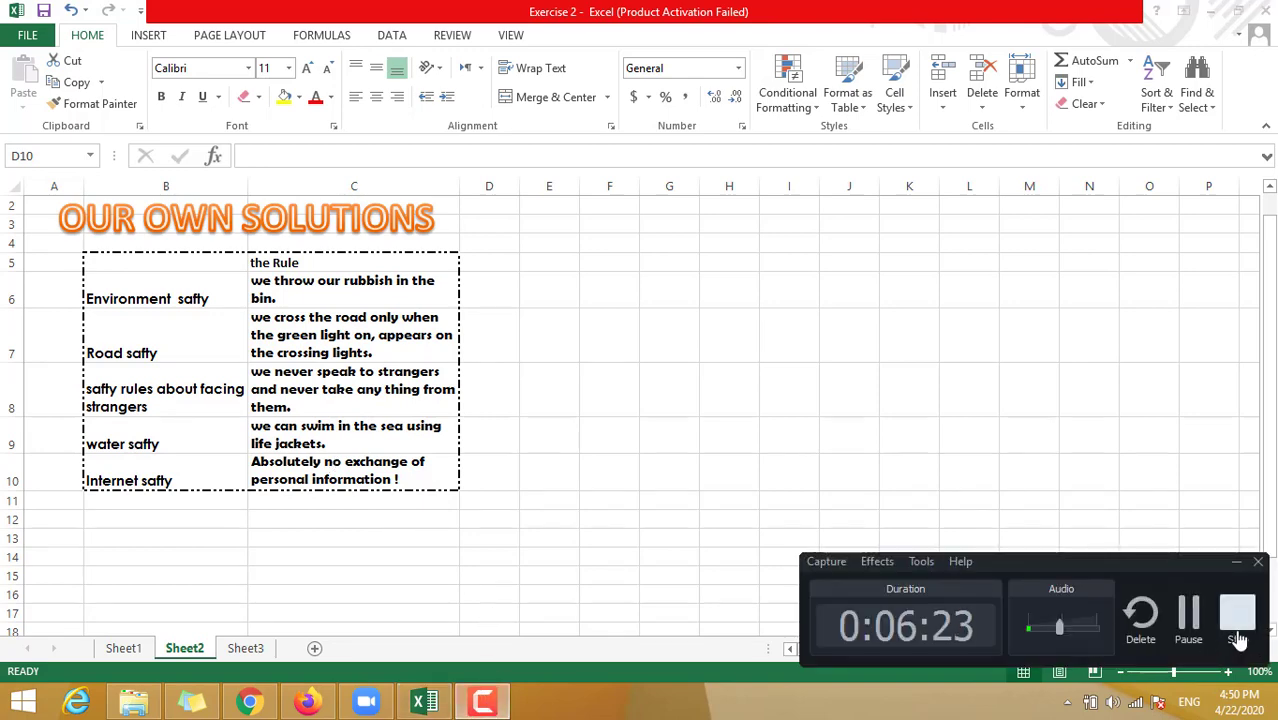